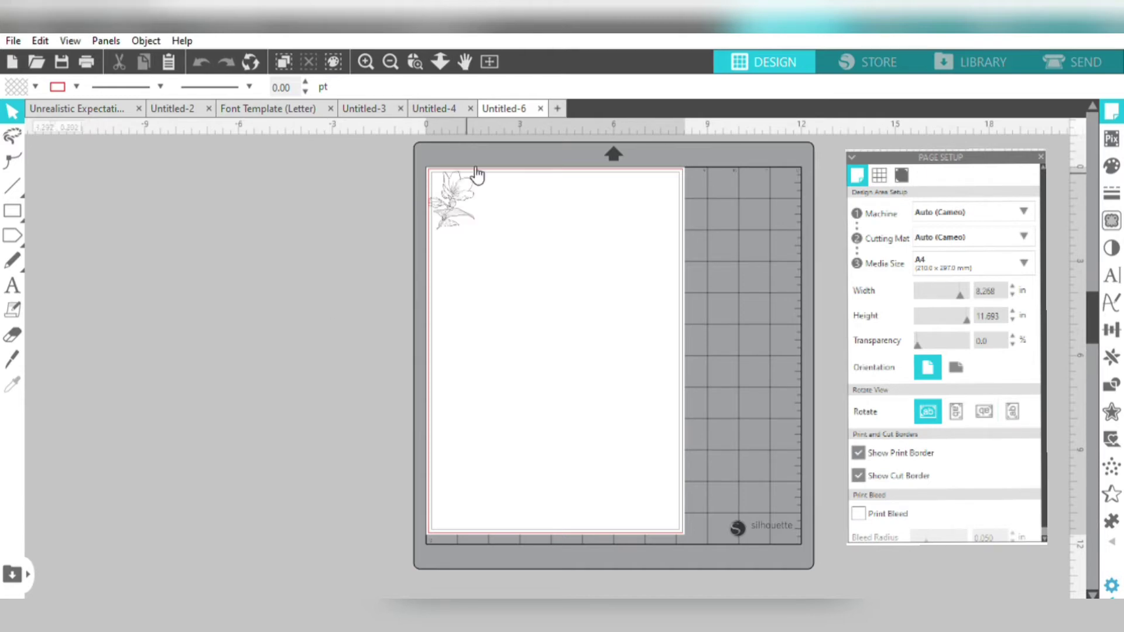
Step: Try setting the flower drawing's width to 4 in with its aspect ratio unlocked, and undo the resize
click(475, 188)
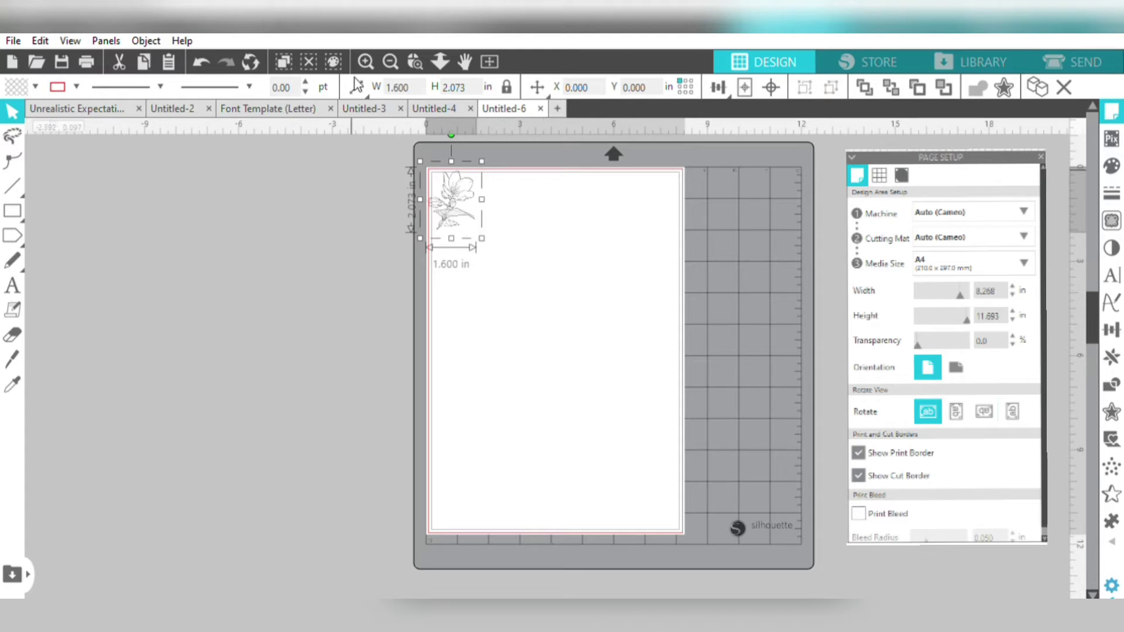
double_click(415, 78)
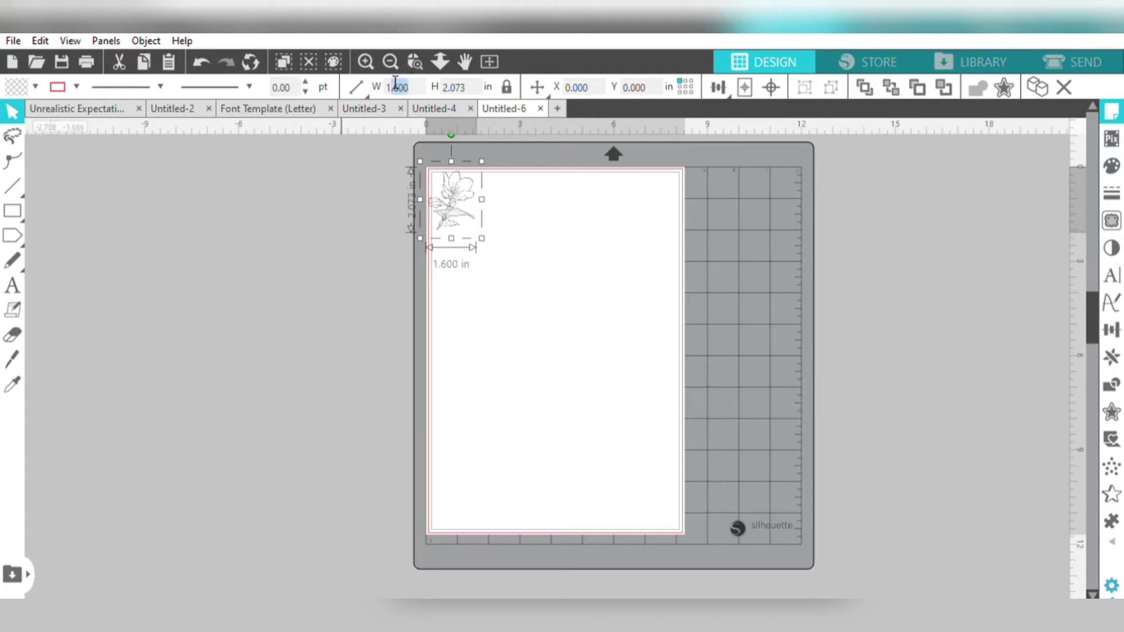
key(BackSpace)
click(506, 85)
drag(423, 78, 387, 77)
text(4)
key(Return)
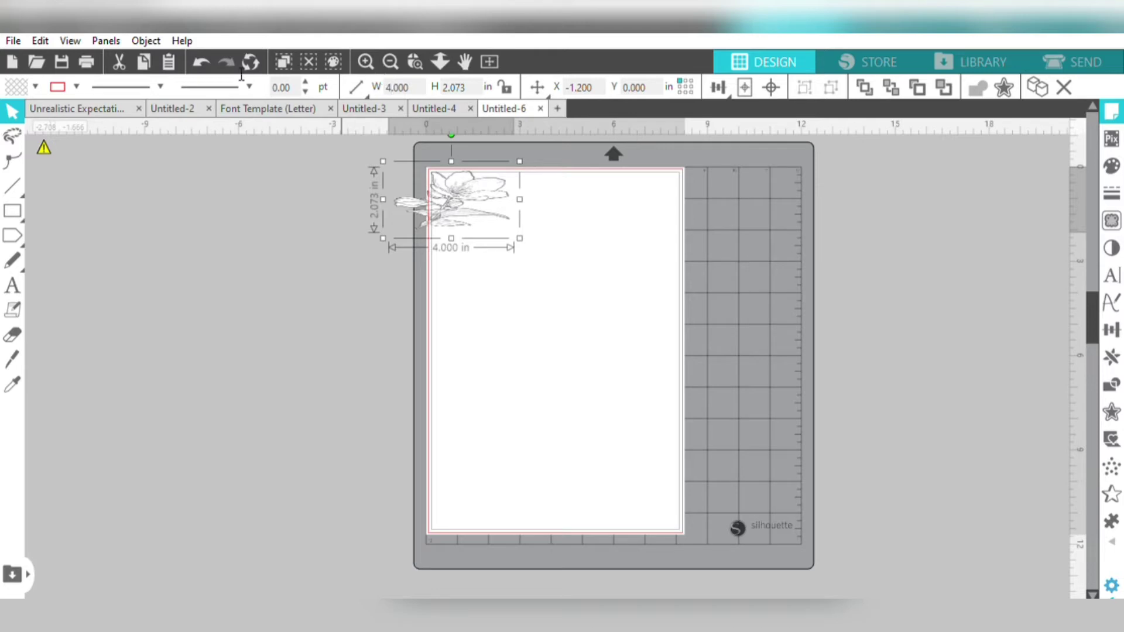
click(200, 56)
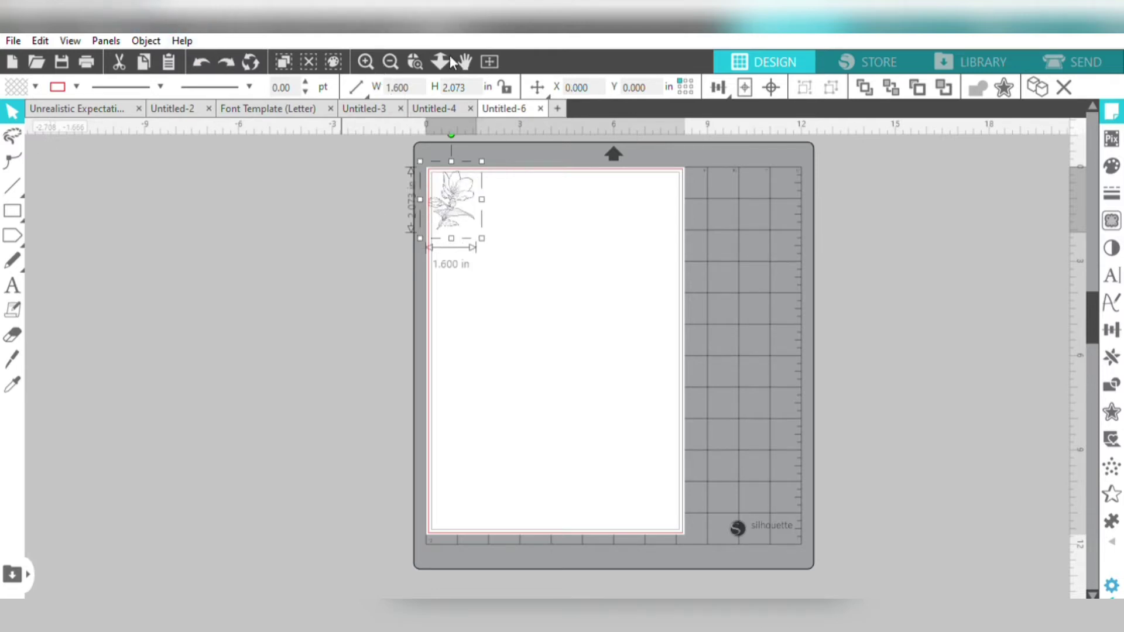
Step: Set the flower drawing's width to 4 in with its aspect ratio locked, and move it off the page beside the mat
click(506, 87)
click(392, 82)
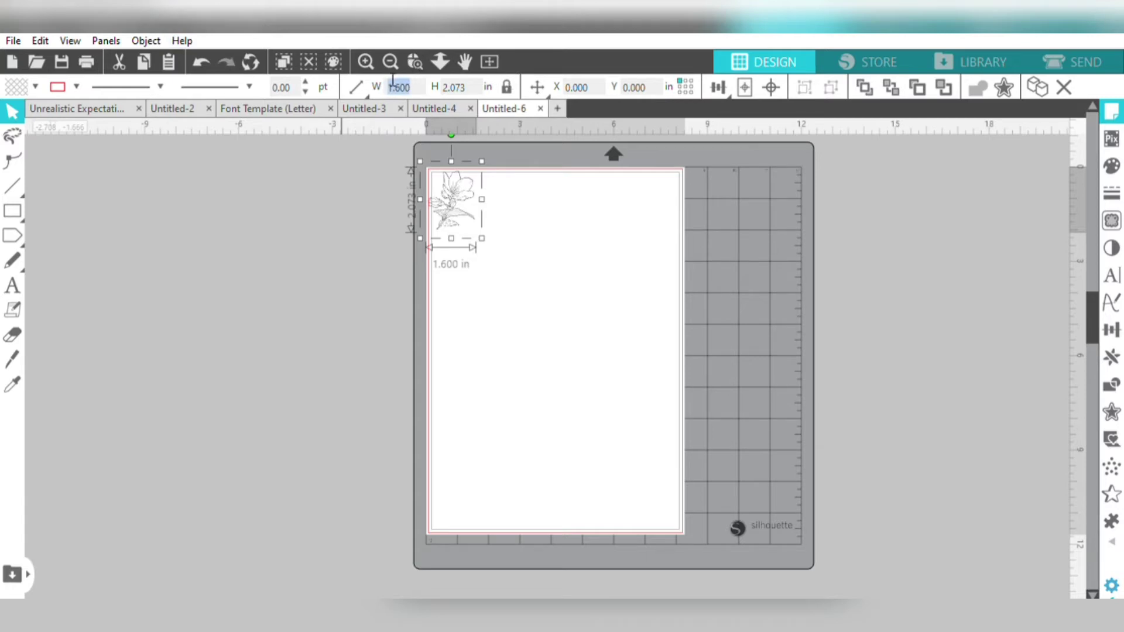
text(4)
key(Return)
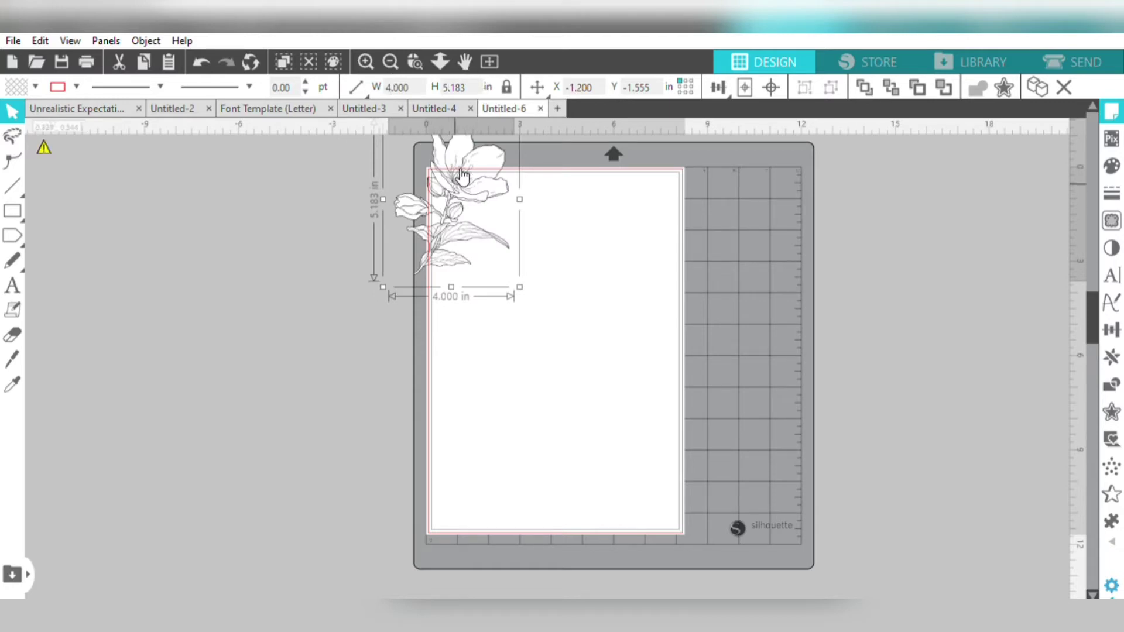
drag(454, 177, 330, 271)
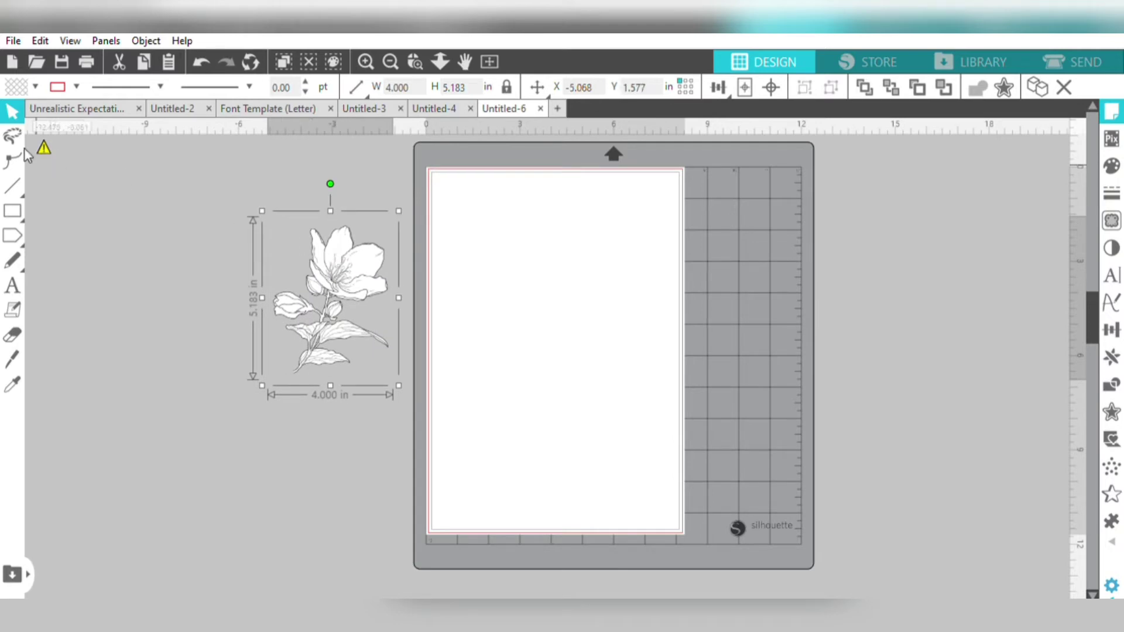
Step: Draw a rectangle in the page's upper-left area and, with its aspect ratio unlocked, set its width to 3.5 in
click(37, 195)
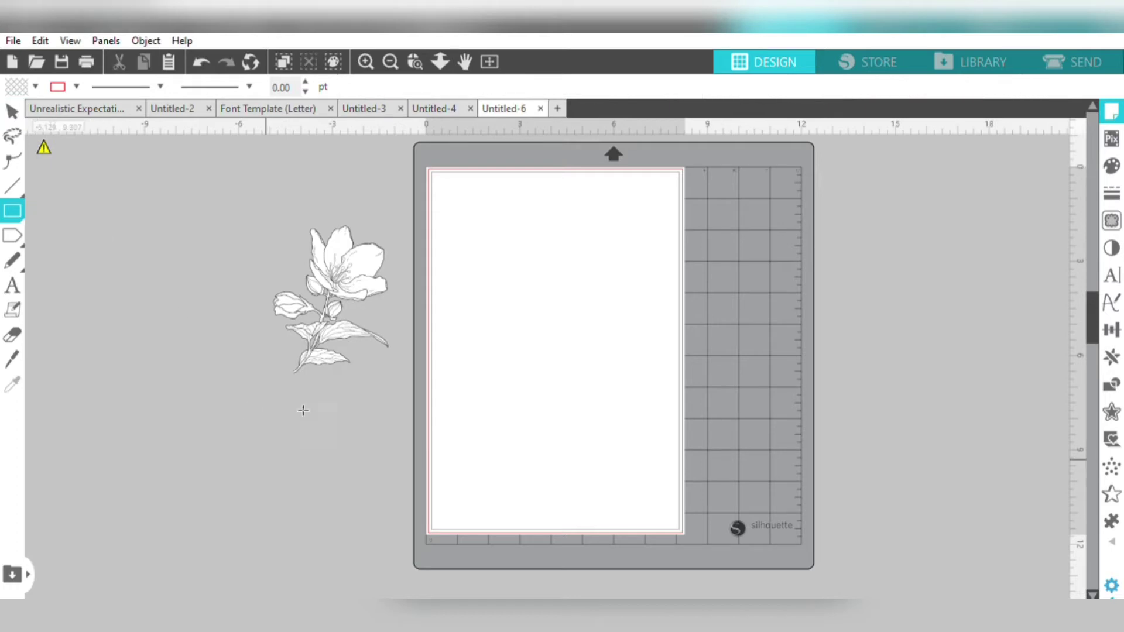
drag(440, 194, 540, 328)
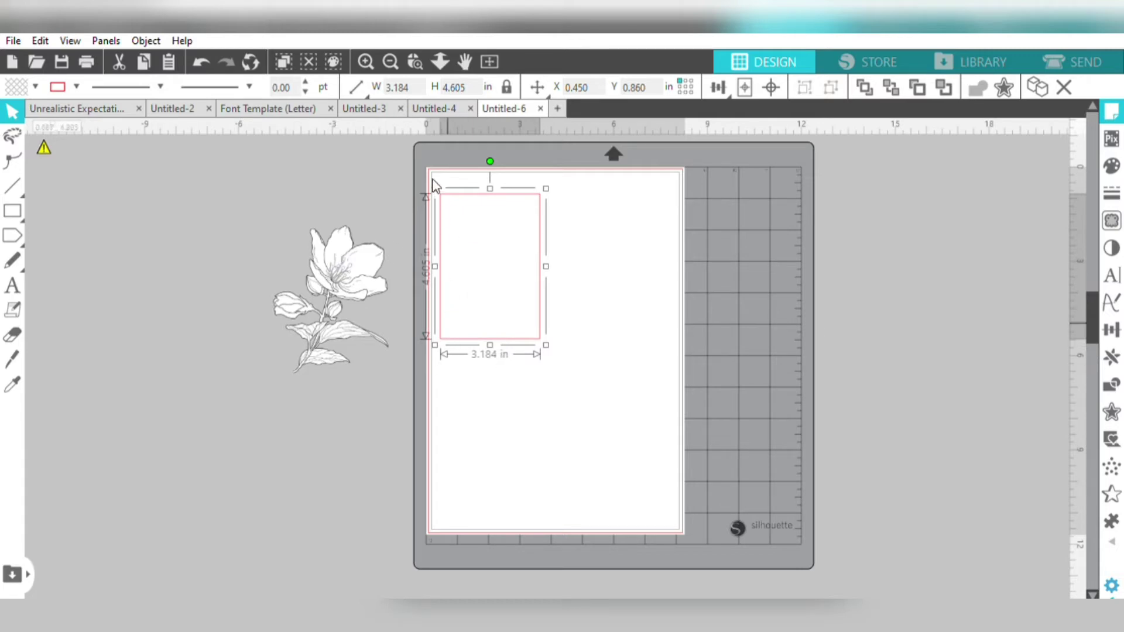
click(506, 86)
key(BackSpace)
key(BackSpace)
key(BackSpace)
text(5)
Step: Set the rectangle's height to 6.5 in and move it down so it lies fully inside the page borders
click(473, 77)
key(BackSpace)
key(BackSpace)
key(BackSpace)
key(BackSpace)
key(BackSpace)
text(6.500)
key(Return)
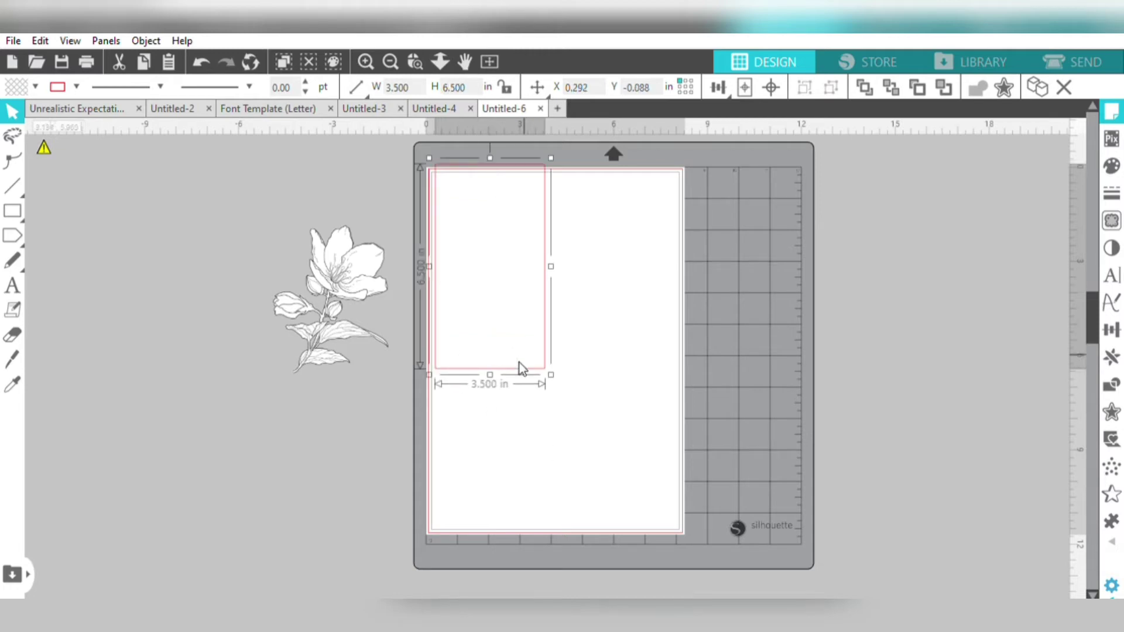
drag(519, 363, 520, 385)
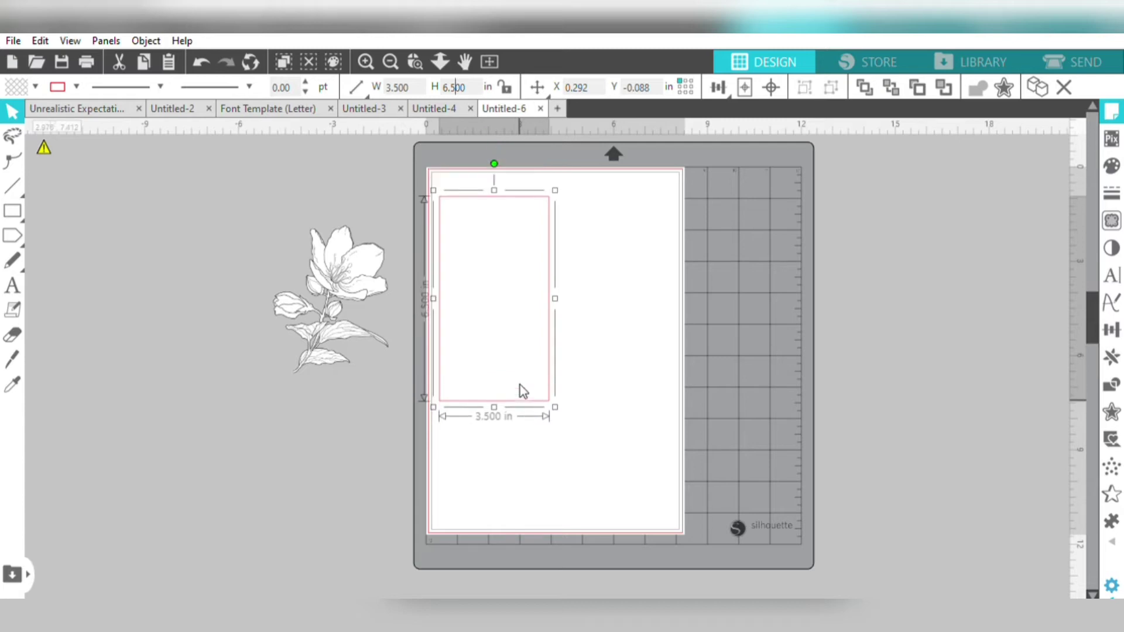
Step: Place the flower drawing over the rectangle and rotate it slightly counter-clockwise, with its left bud at the rectangle's left edge
click(356, 275)
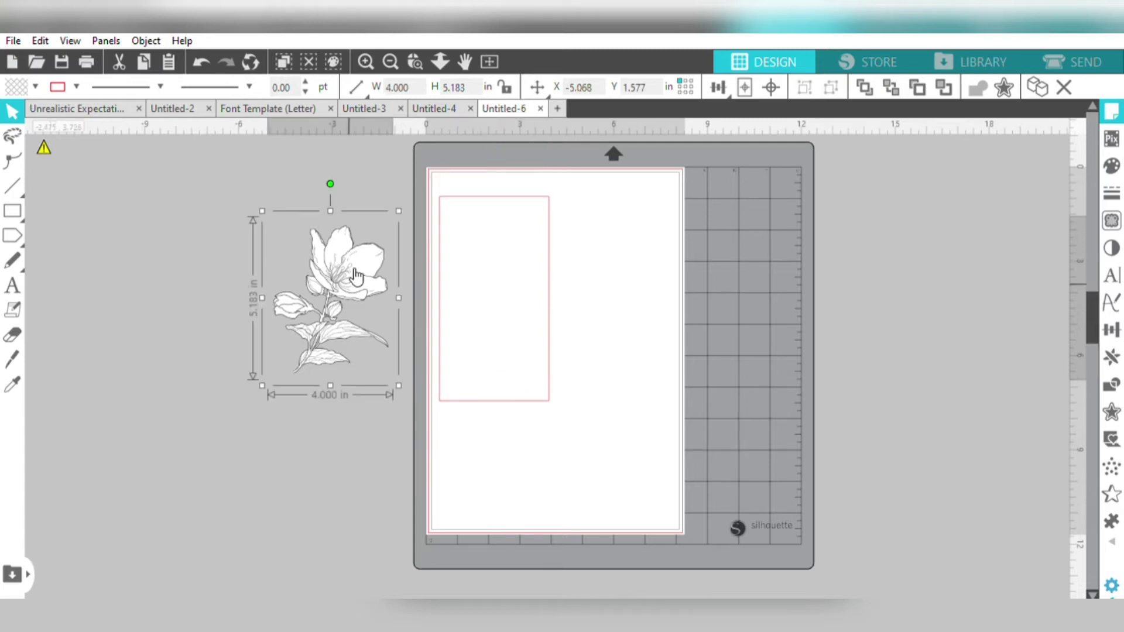
drag(356, 275, 518, 262)
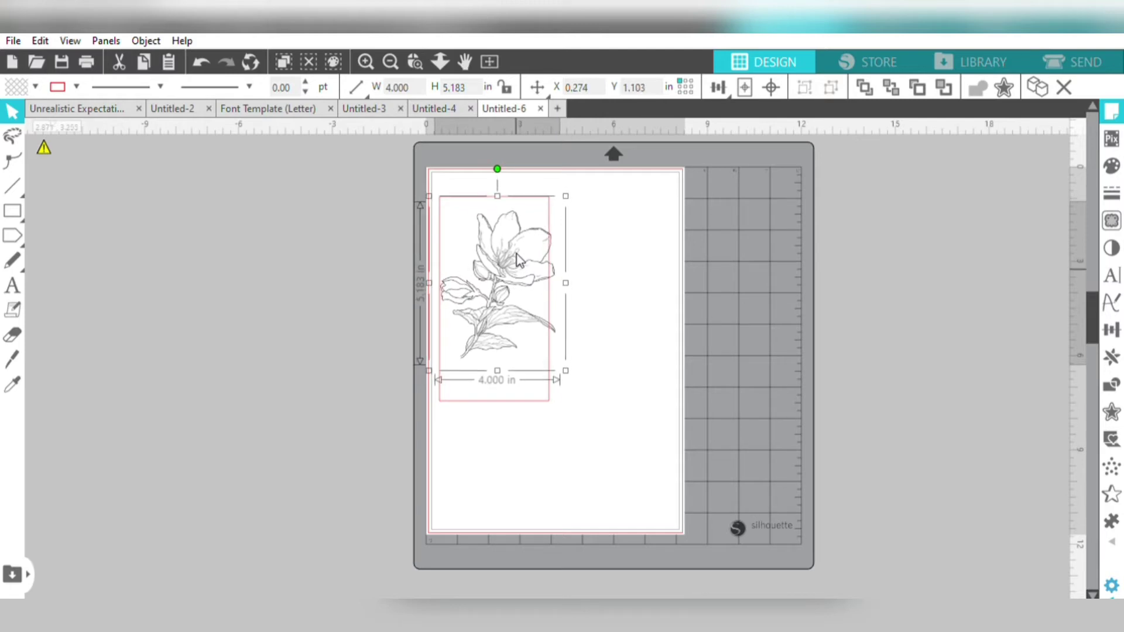
drag(497, 167, 486, 148)
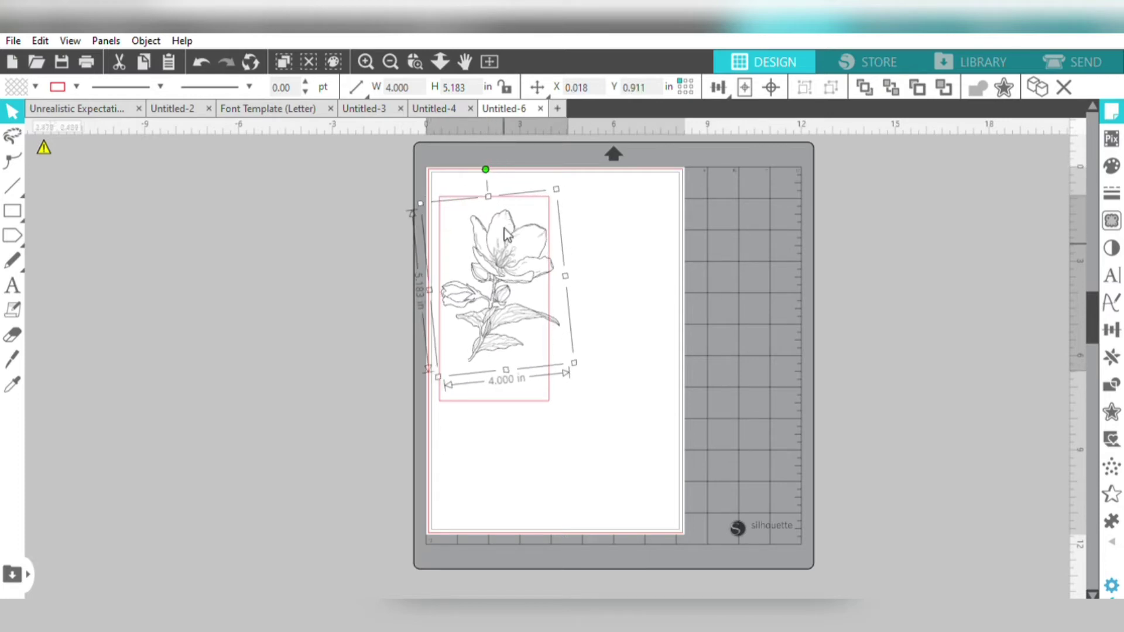
drag(507, 234, 505, 236)
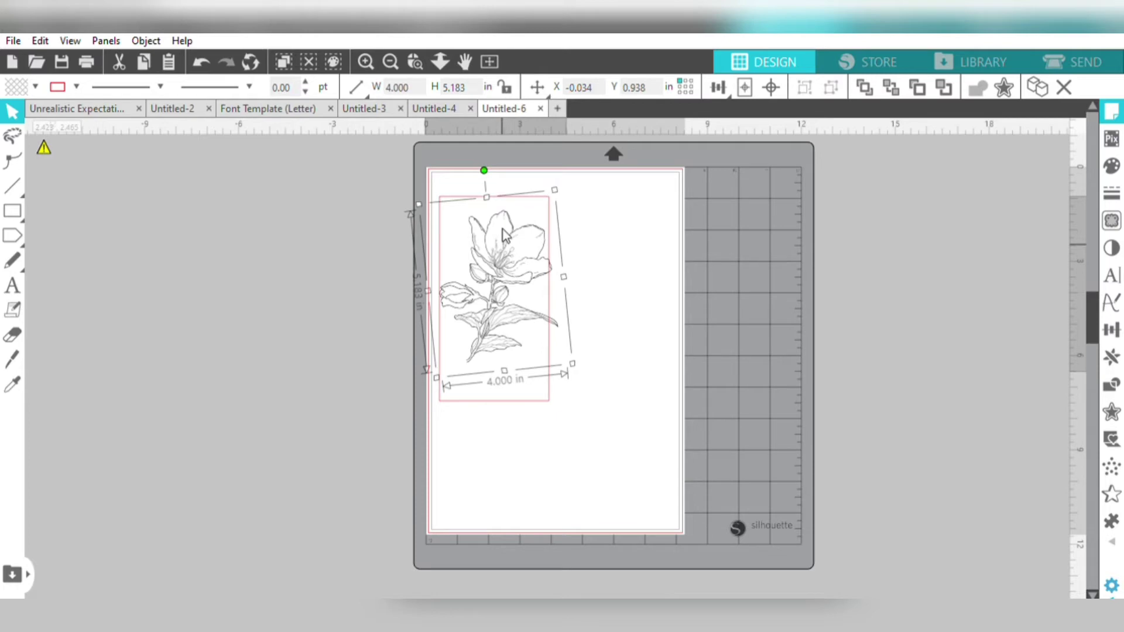
click(632, 311)
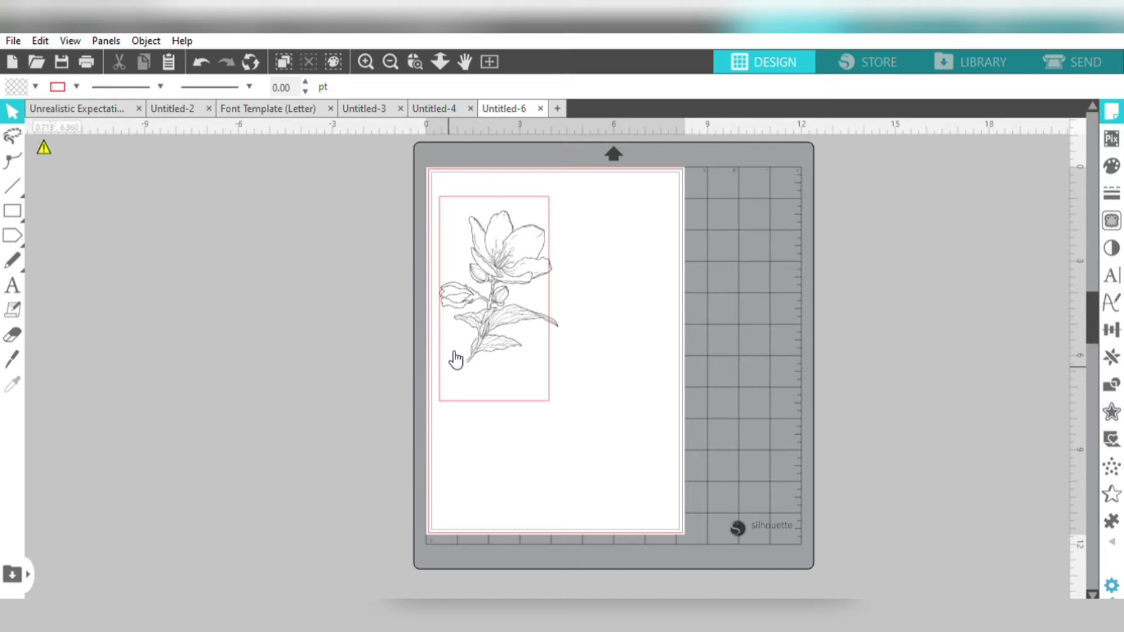
Step: Add the text "Happy Birthday" in the empty area to the left of the cutting mat
click(13, 283)
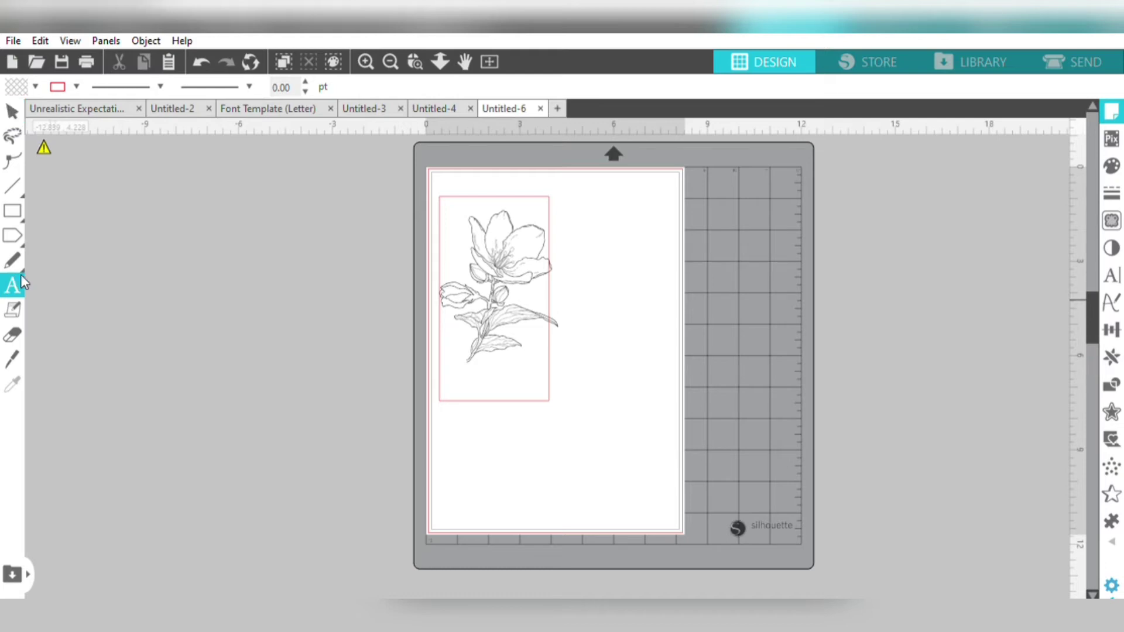
click(99, 294)
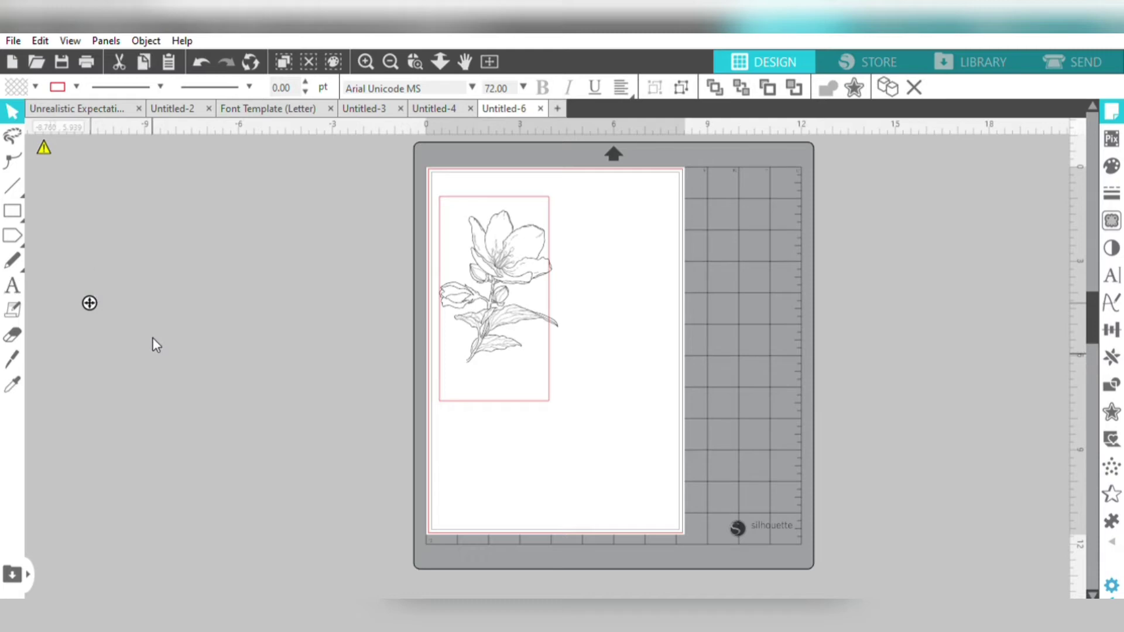
text(Ha)
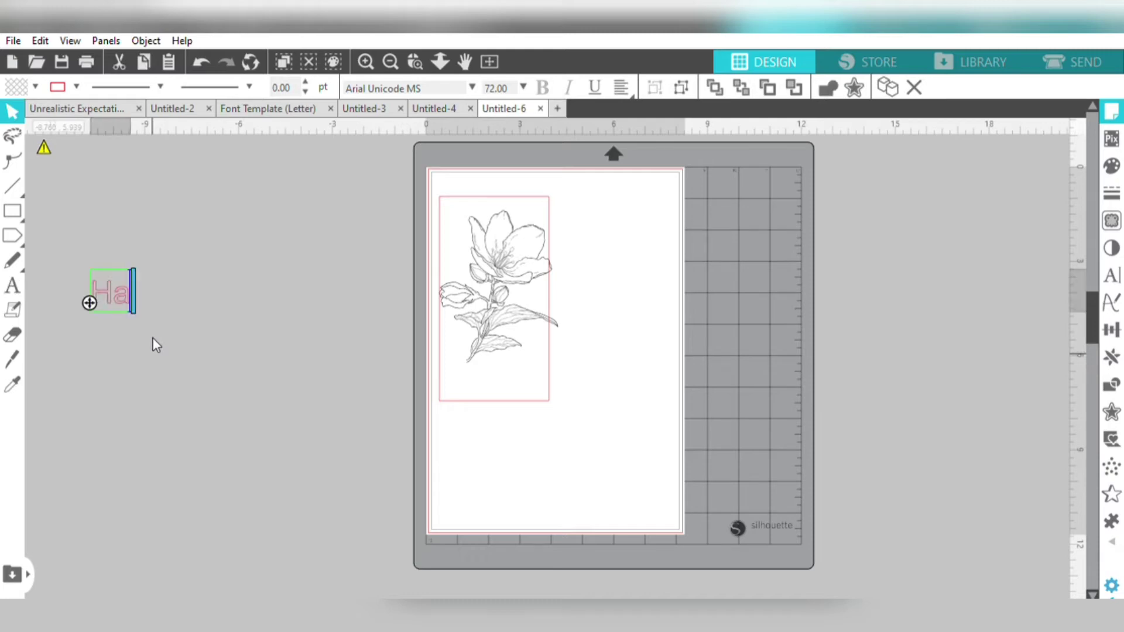
text(ppy)
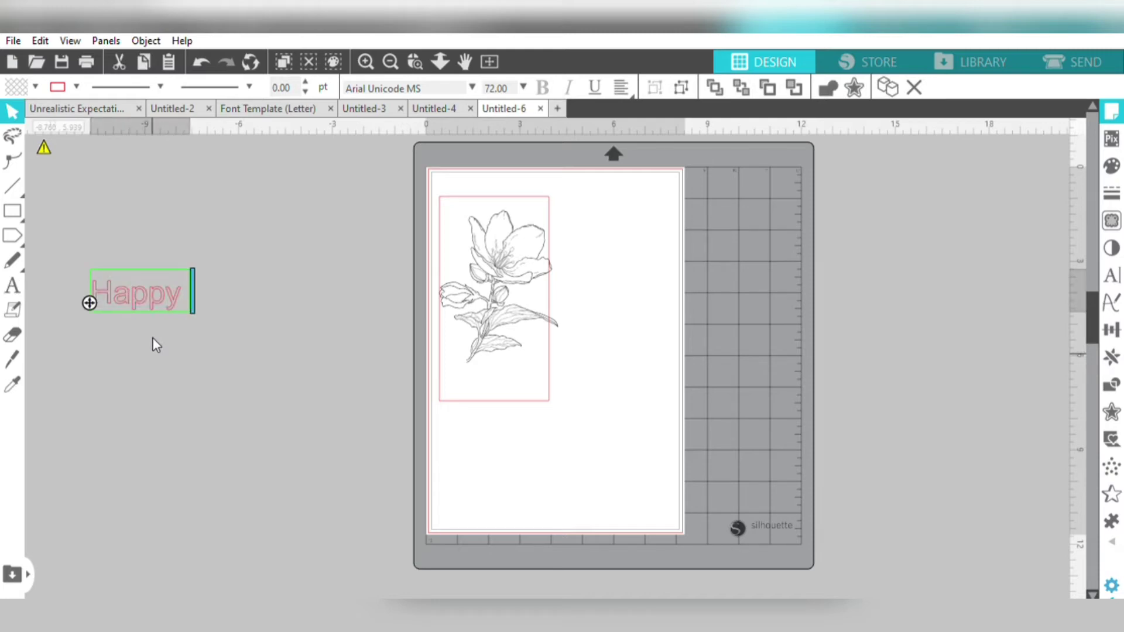
text( Birt)
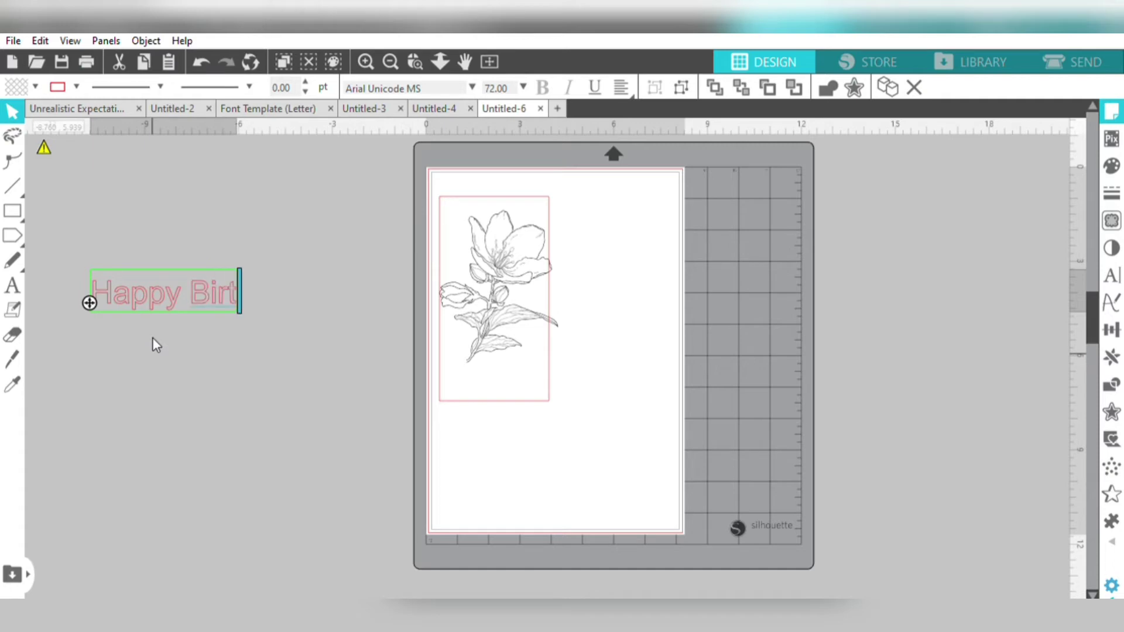
text(hday)
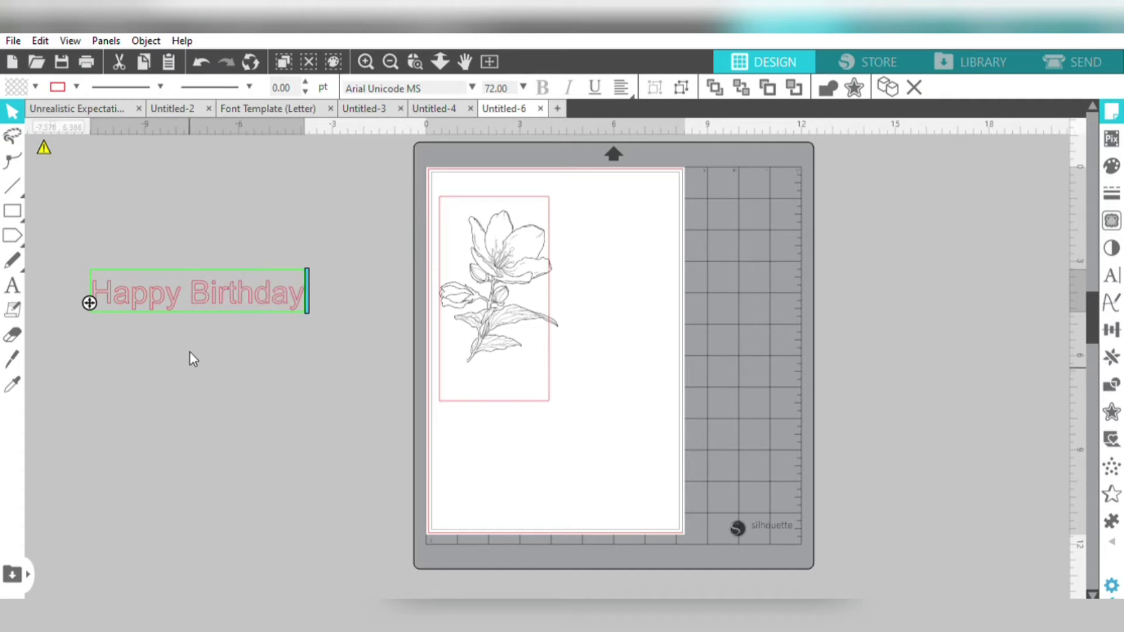
click(190, 352)
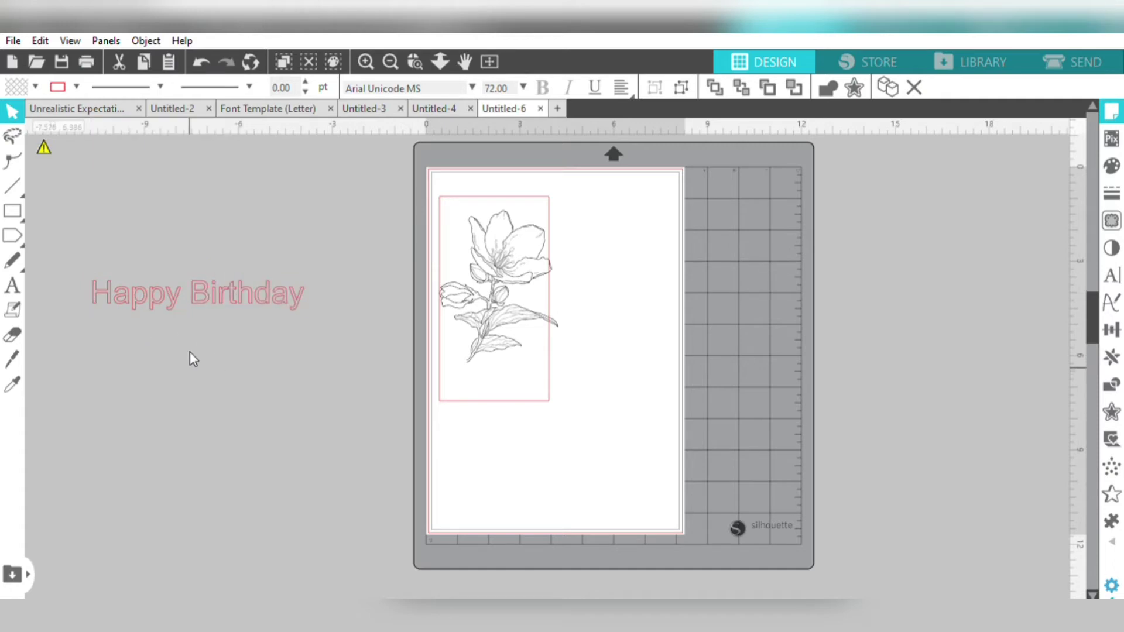
Step: Change the font of the "Happy Birthday" text to crushbouncybrushfont
click(262, 286)
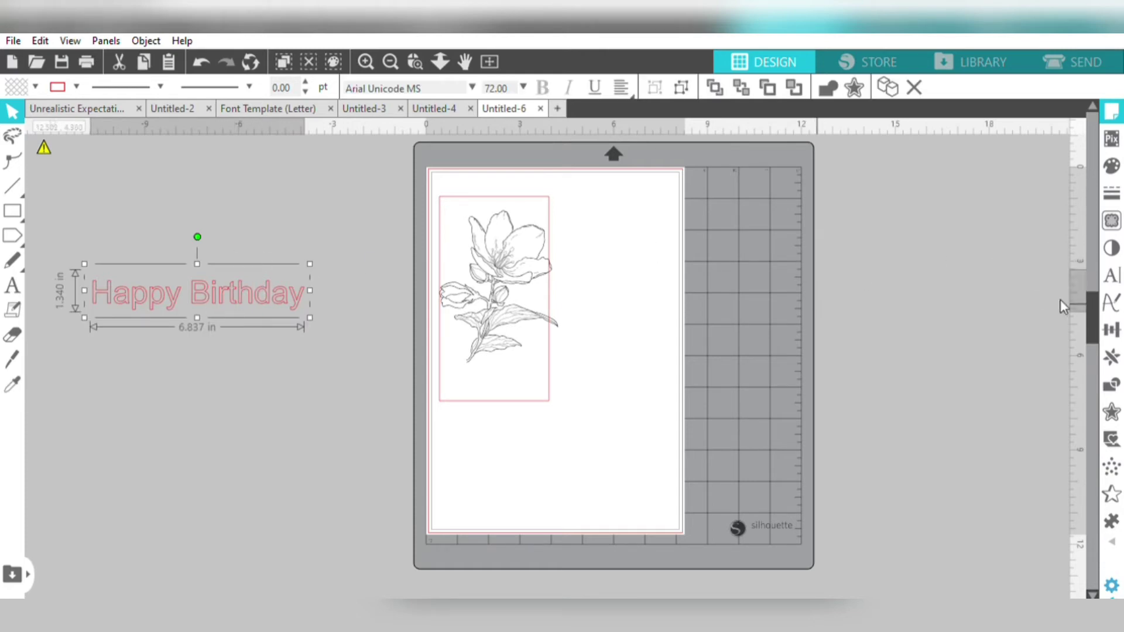
click(1113, 274)
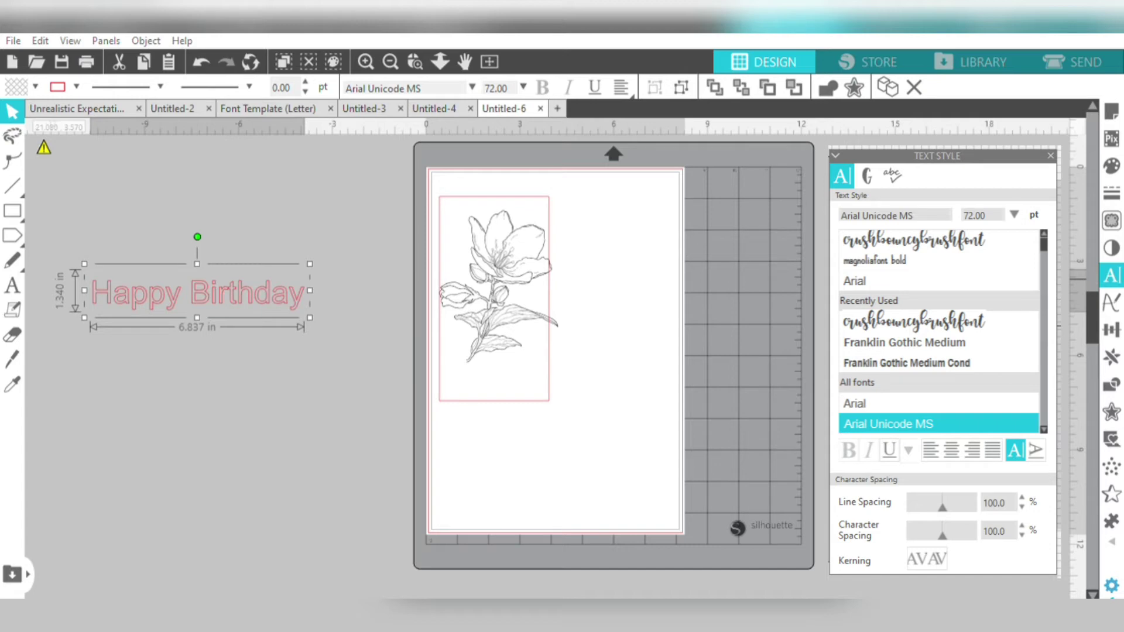
click(913, 240)
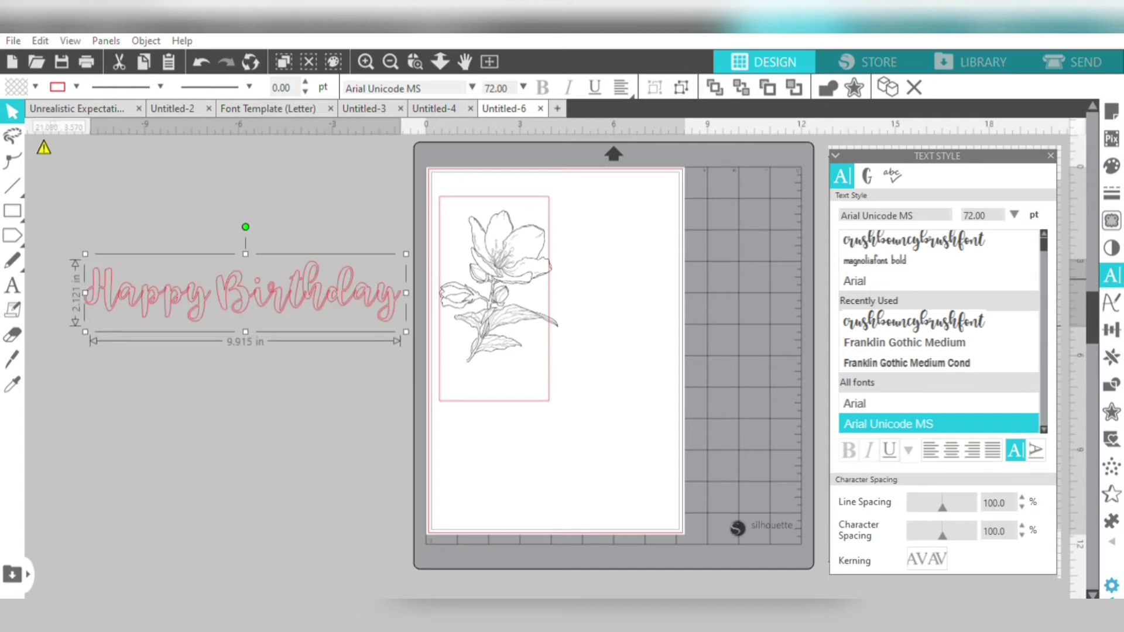
click(1050, 156)
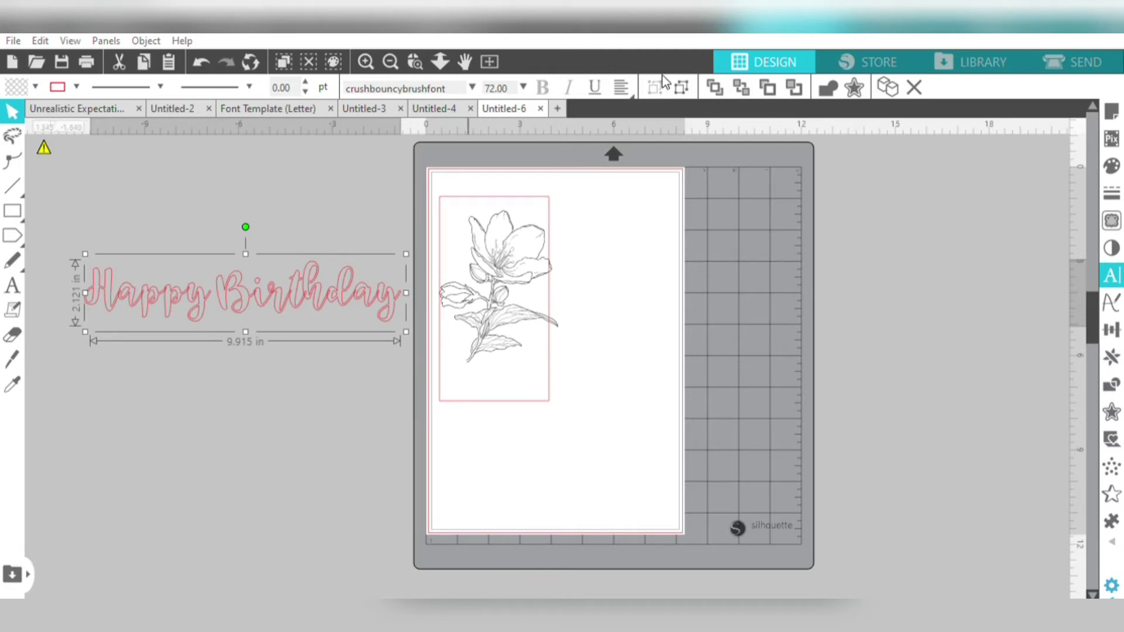
Step: Weld the overlapping letters of the "Happy Birthday" text into joined outlines
click(370, 48)
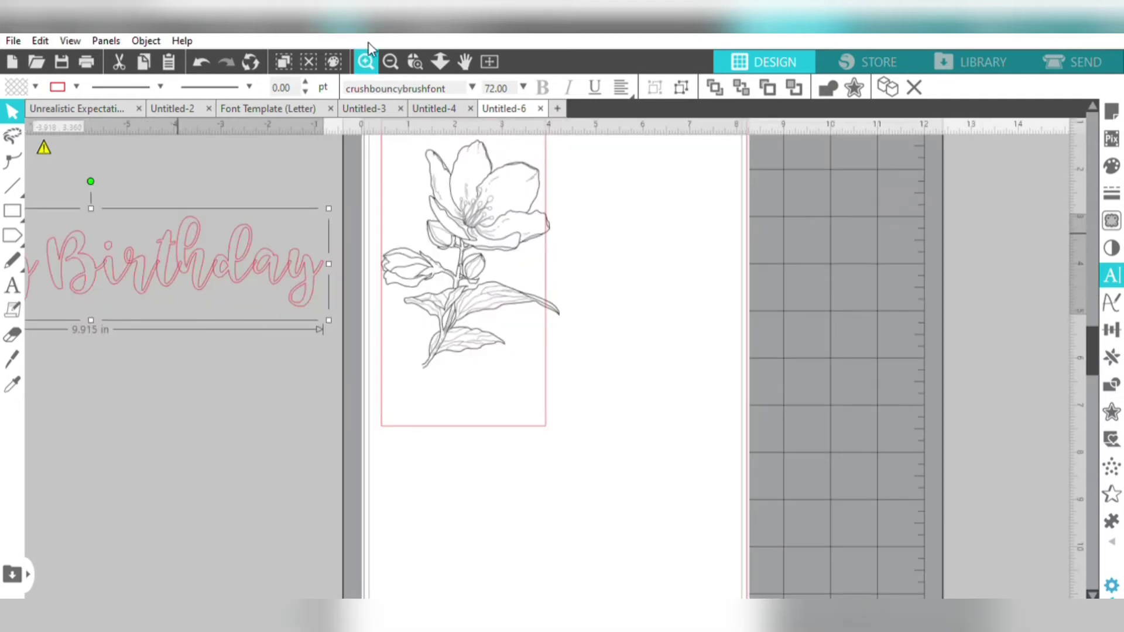
click(369, 50)
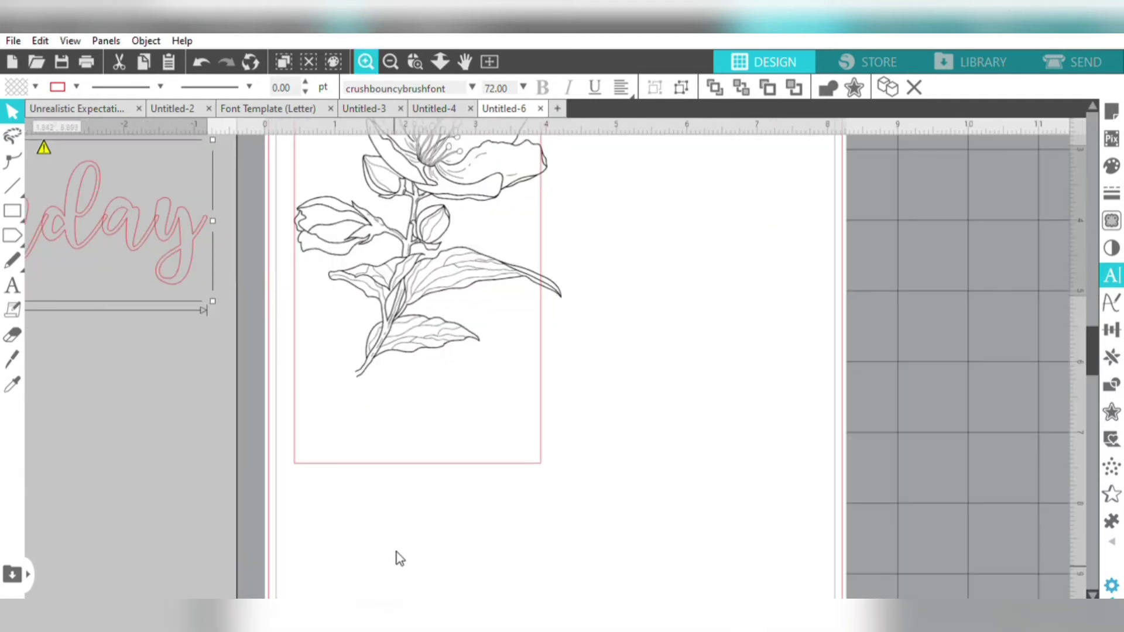
drag(477, 593, 314, 559)
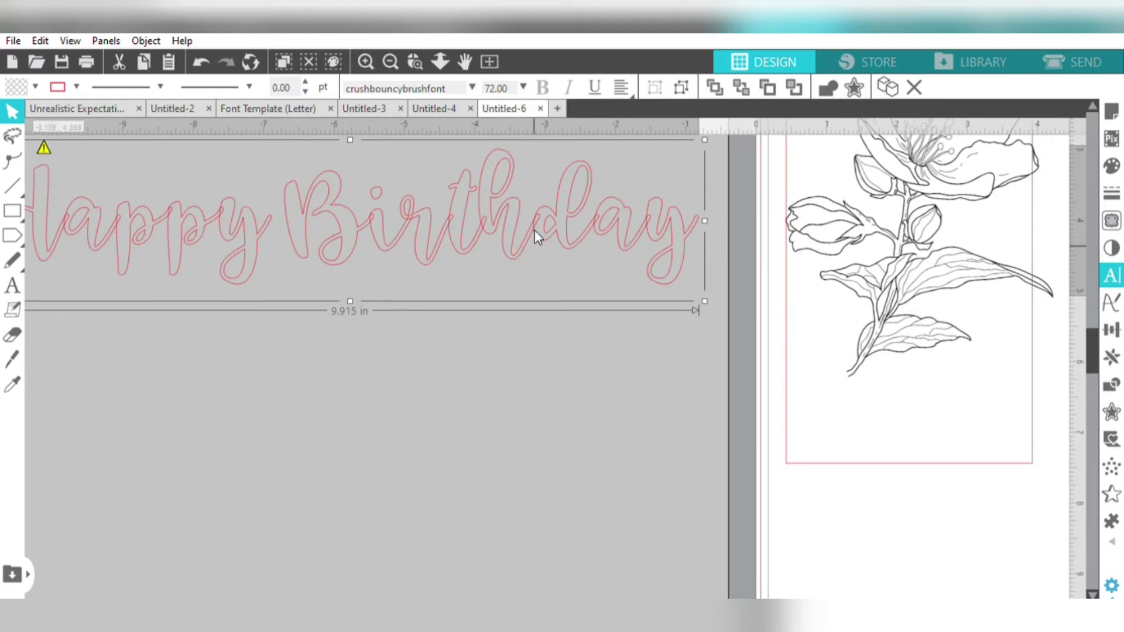
drag(473, 595, 468, 592)
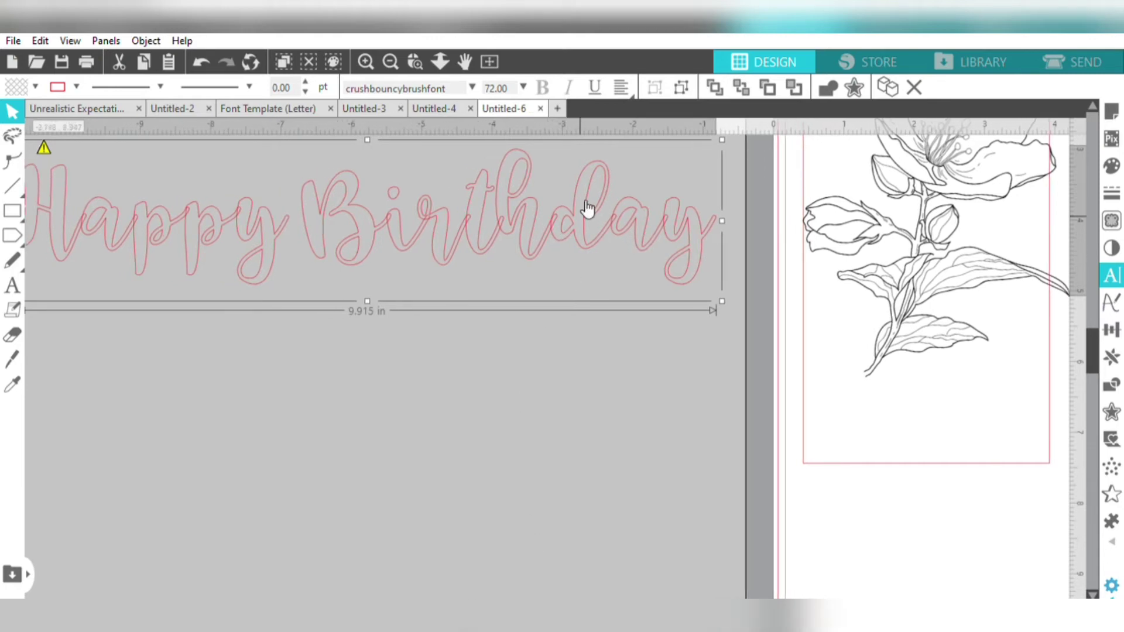
click(830, 74)
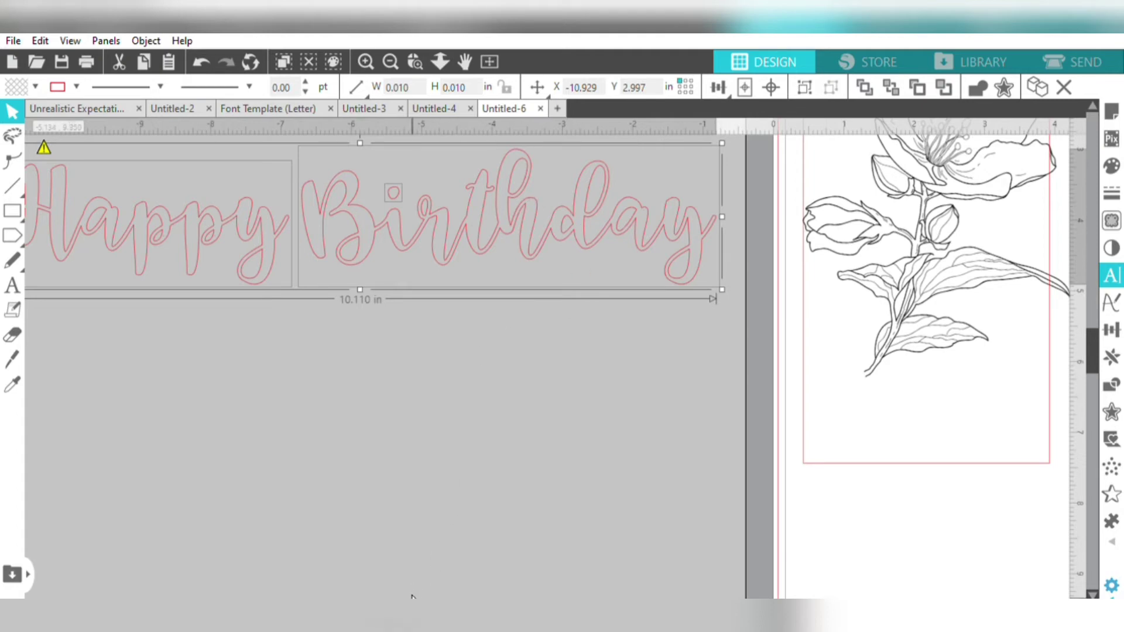
Step: Move the welded "Birthday" lettering down, separately from "Happy" and the dot of the i
drag(408, 597, 380, 594)
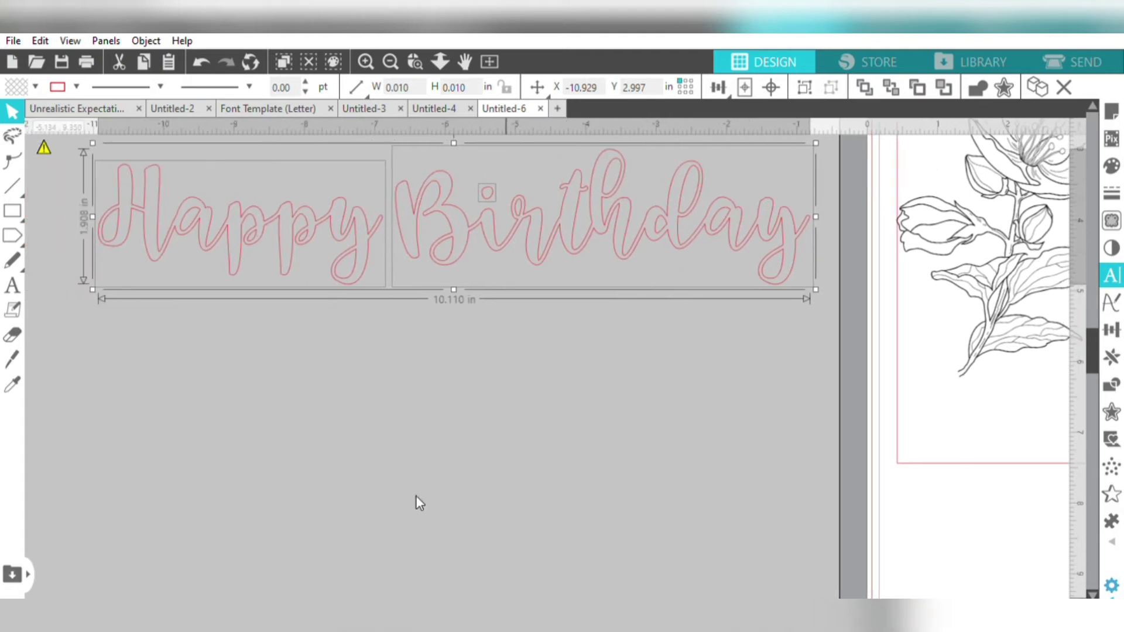
click(541, 361)
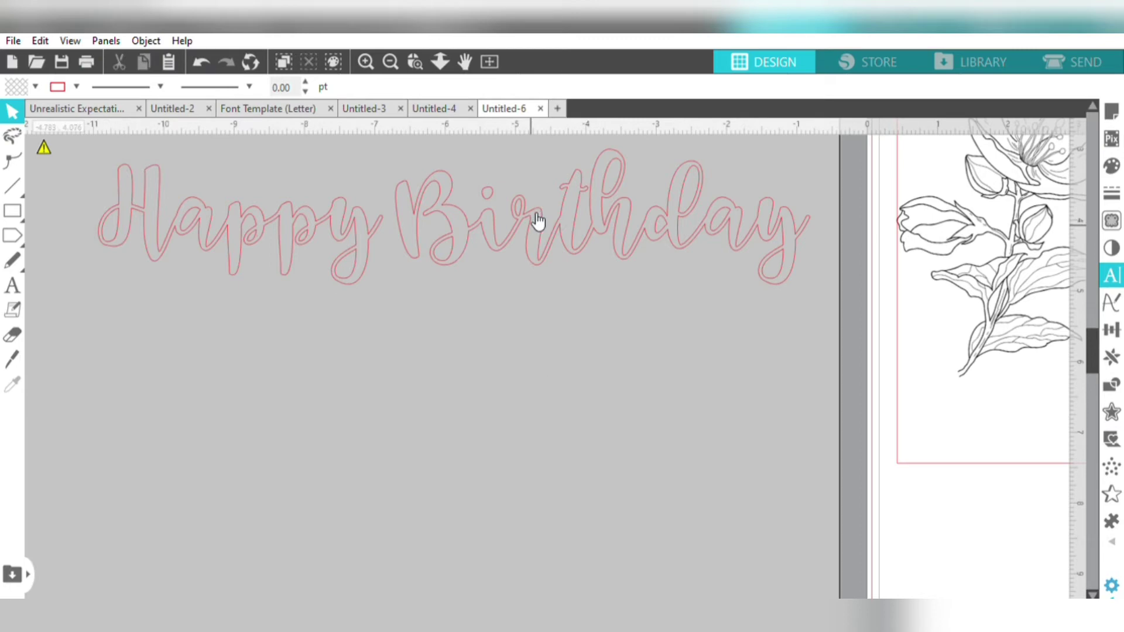
drag(534, 218, 530, 307)
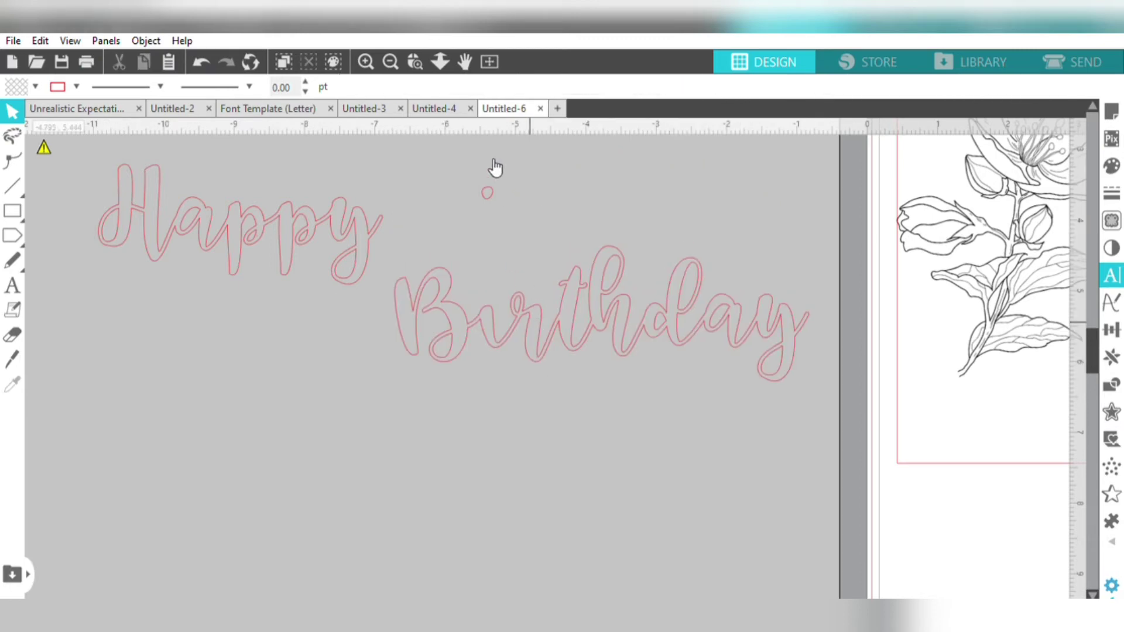
Step: Move the dot of the i and the "Happy" lettering separately away from the other welded pieces
drag(491, 187, 516, 197)
drag(374, 206, 331, 208)
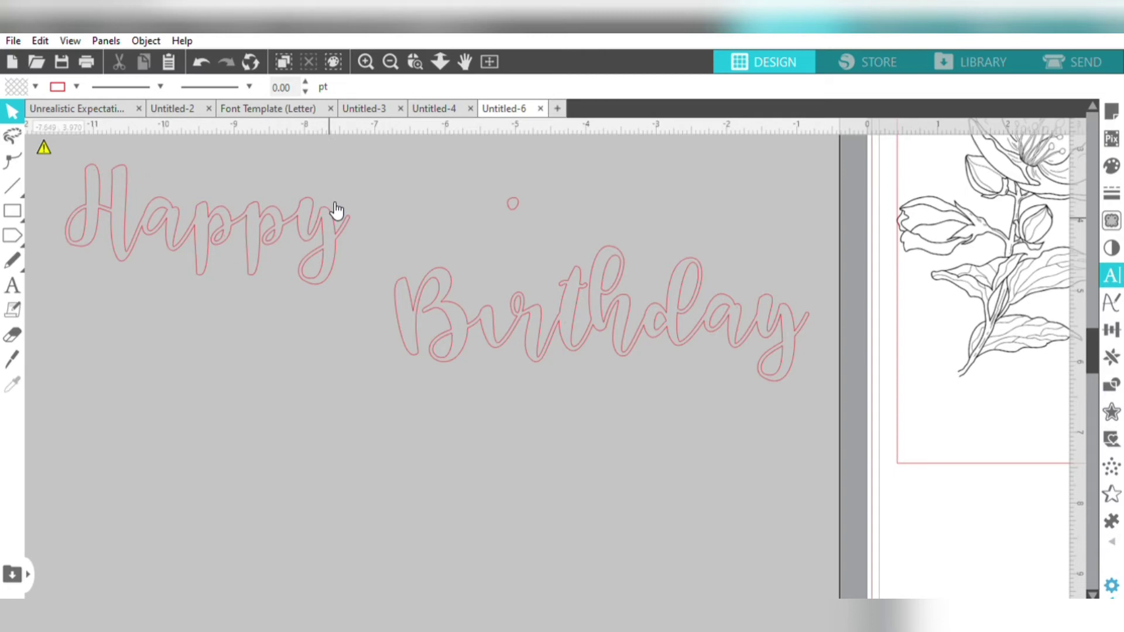
Step: Undo the separate moves of "Happy", the dot of the i and "Birthday"
click(199, 59)
click(199, 59)
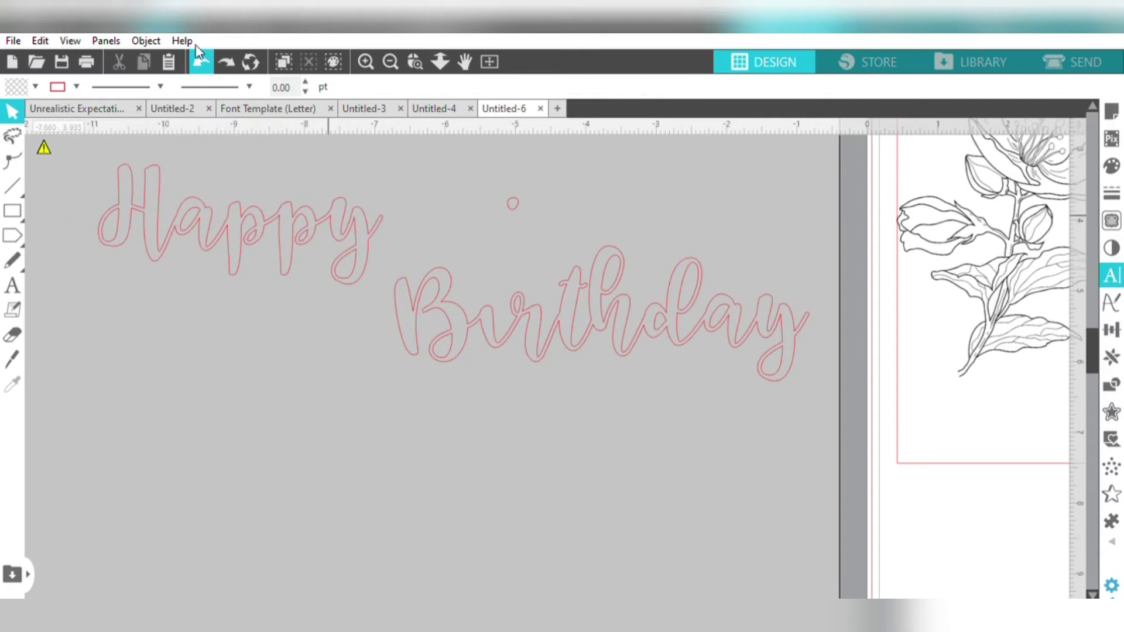
click(199, 58)
click(199, 58)
click(199, 59)
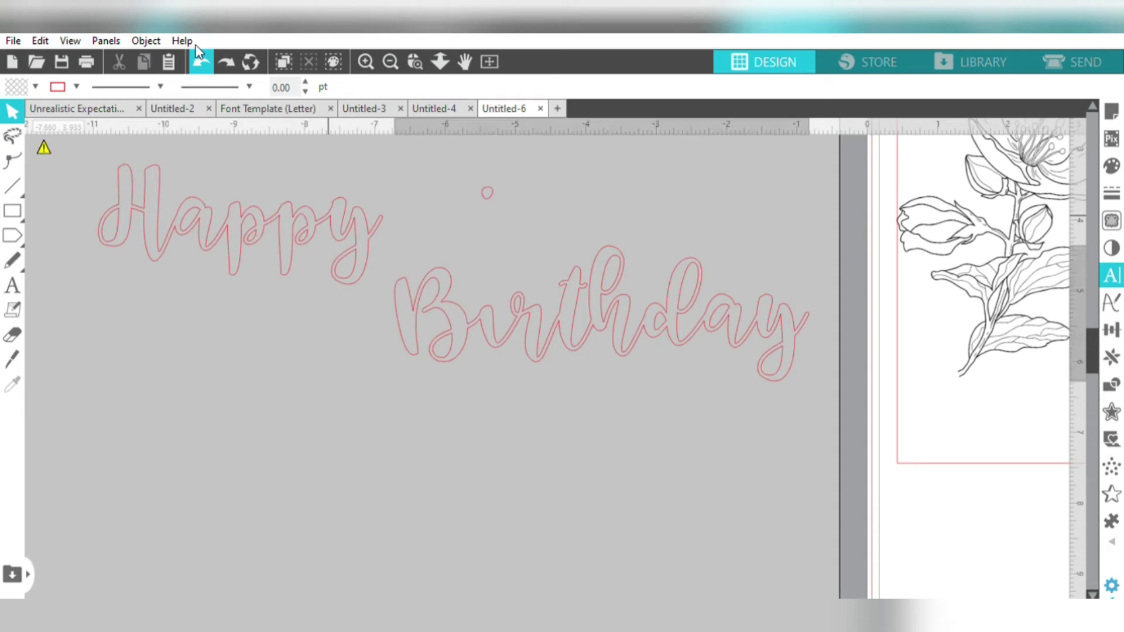
click(199, 58)
Step: Group all welded pieces of "Happy Birthday" and move them together in the empty area beside the cutting mat
click(96, 136)
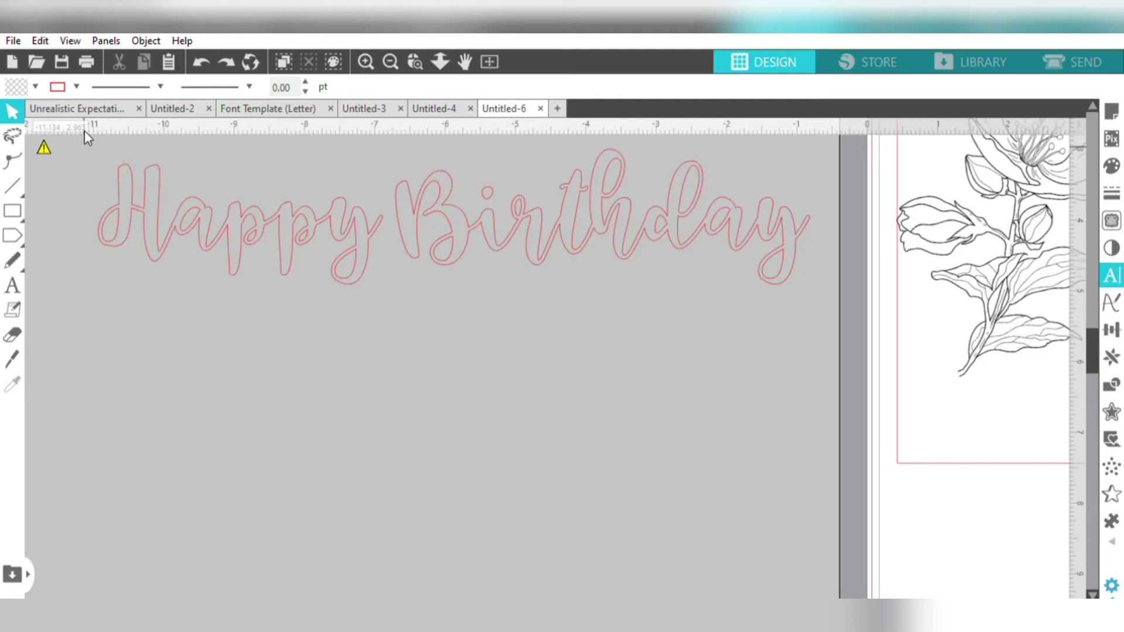
drag(84, 147, 814, 275)
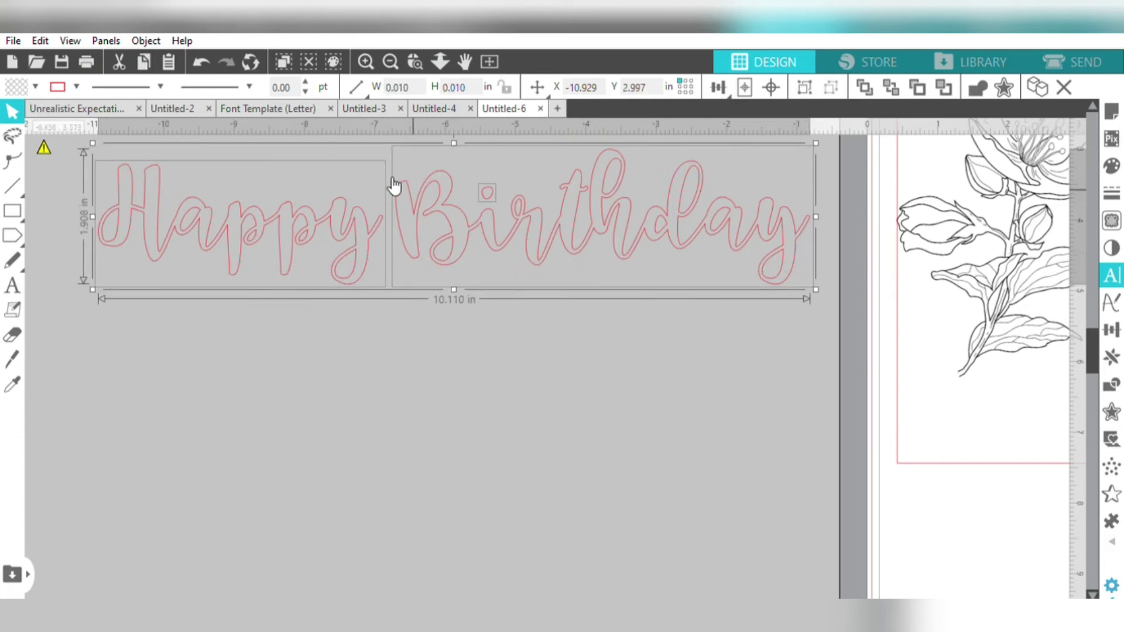
click(369, 394)
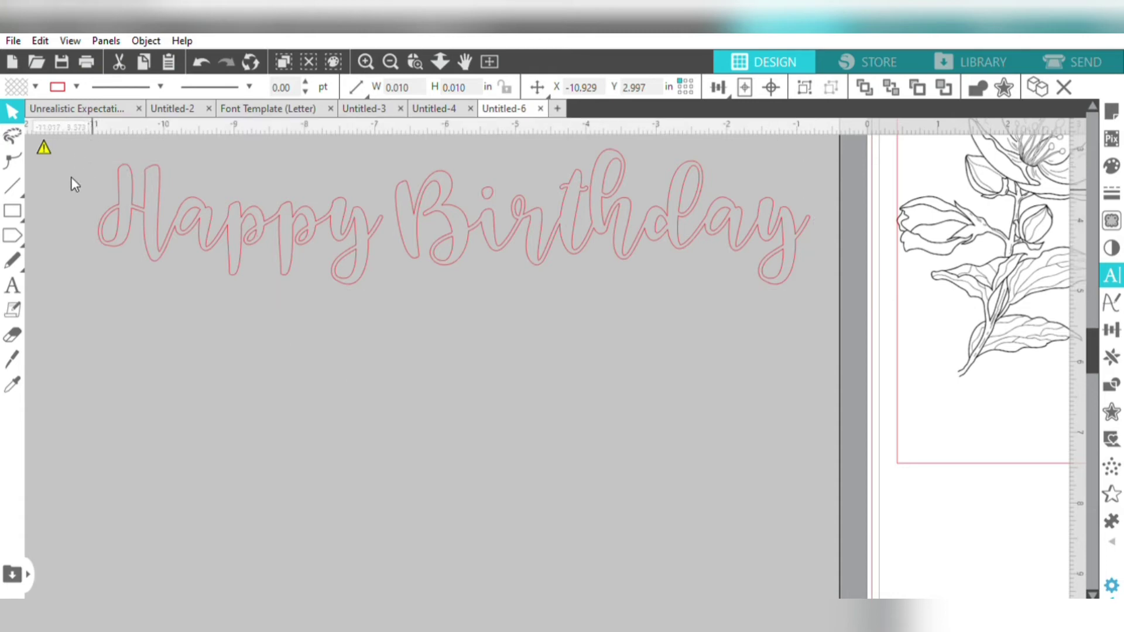
drag(88, 170, 578, 184)
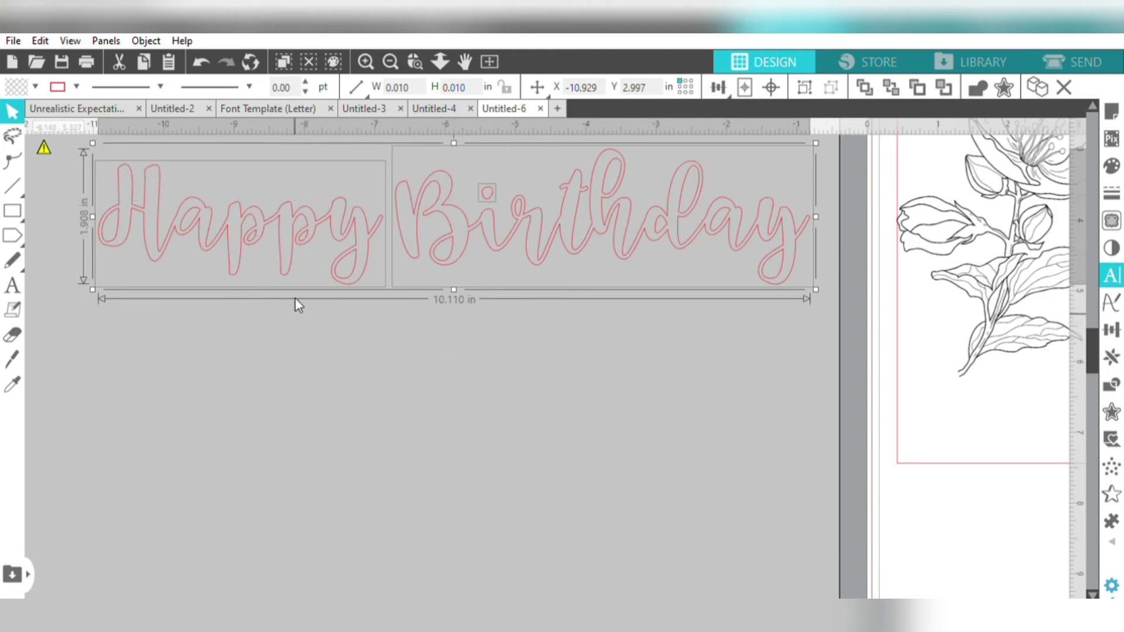
click(809, 73)
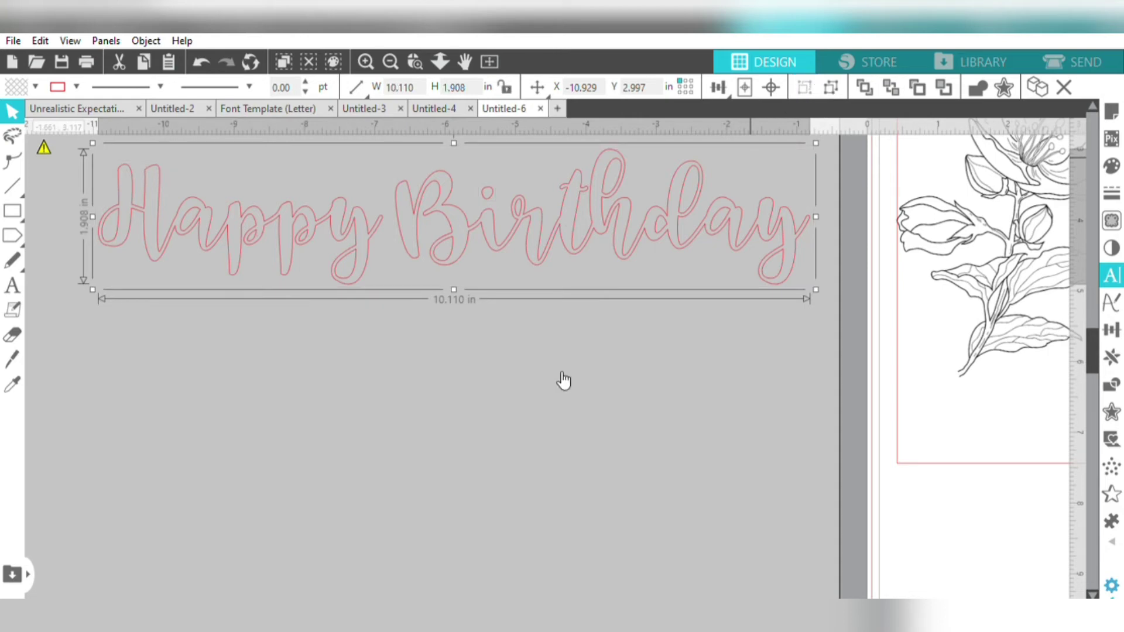
drag(537, 250, 500, 322)
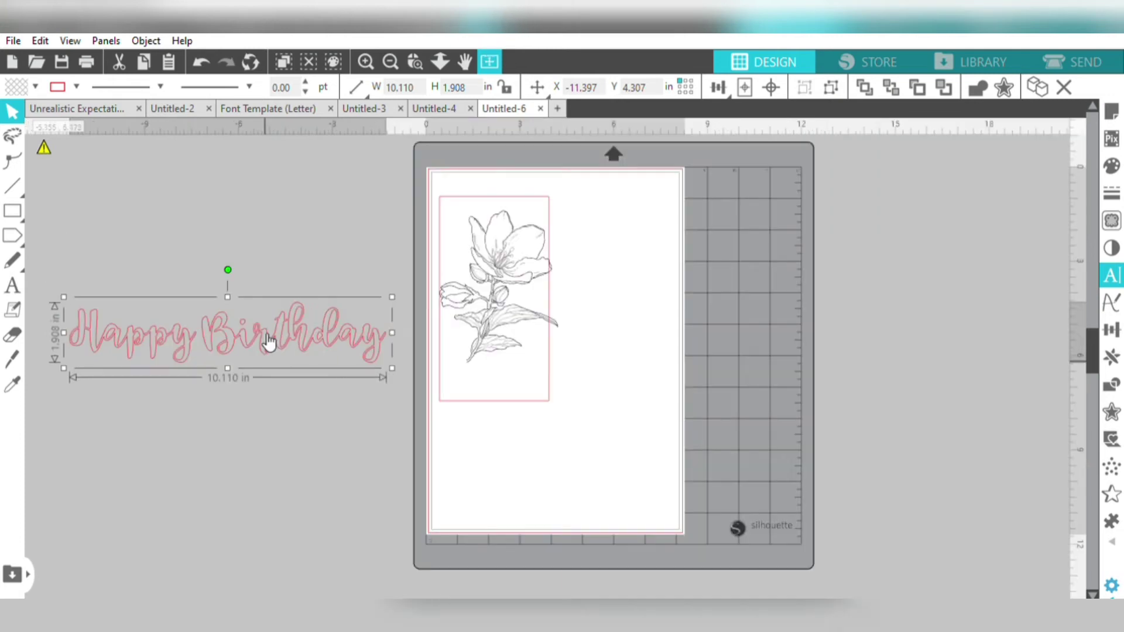
click(487, 60)
drag(266, 337, 278, 291)
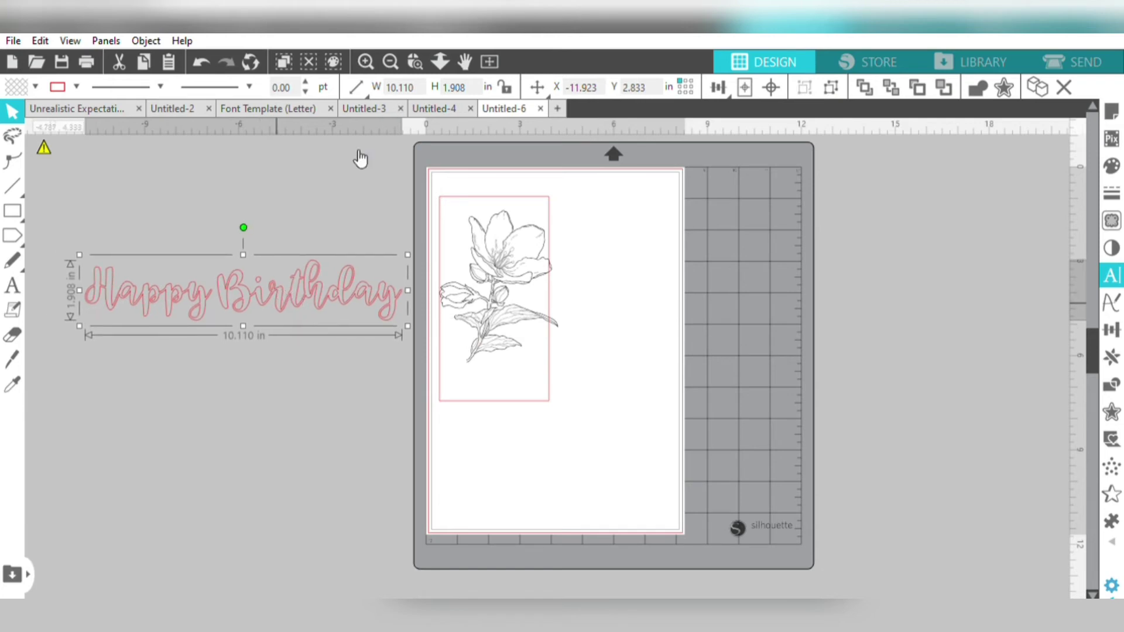
Step: Scale the grouped "Happy Birthday" text proportionally to about 3.3 in wide and place it below the flower inside the rectangle
click(504, 85)
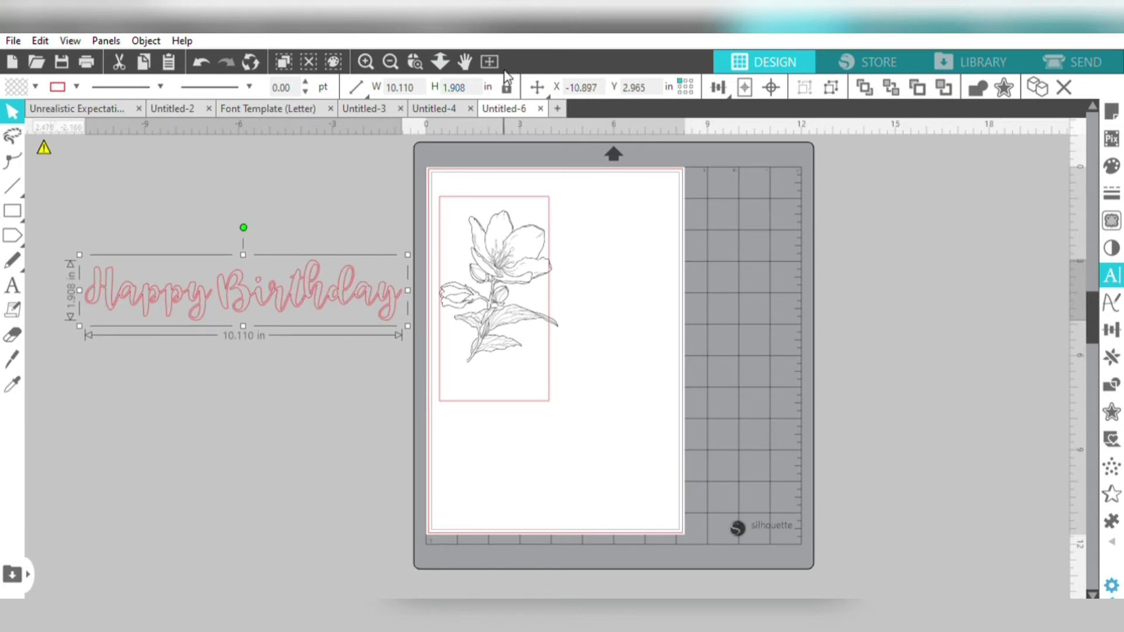
click(398, 86)
text(4)
key(BackSpace)
text(3)
key(Return)
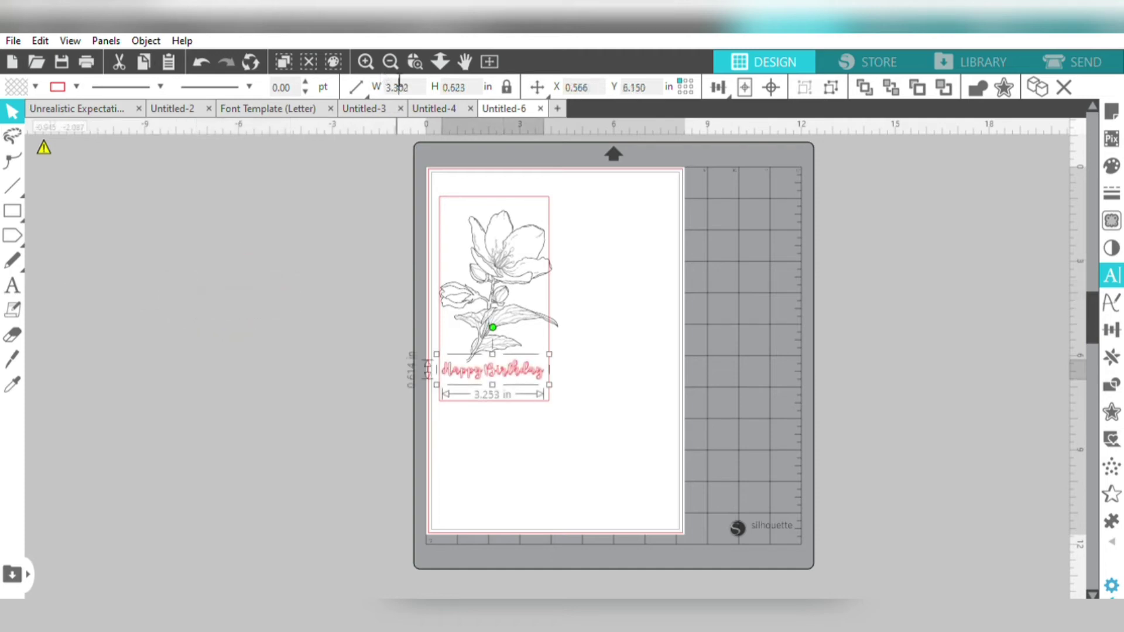
click(545, 431)
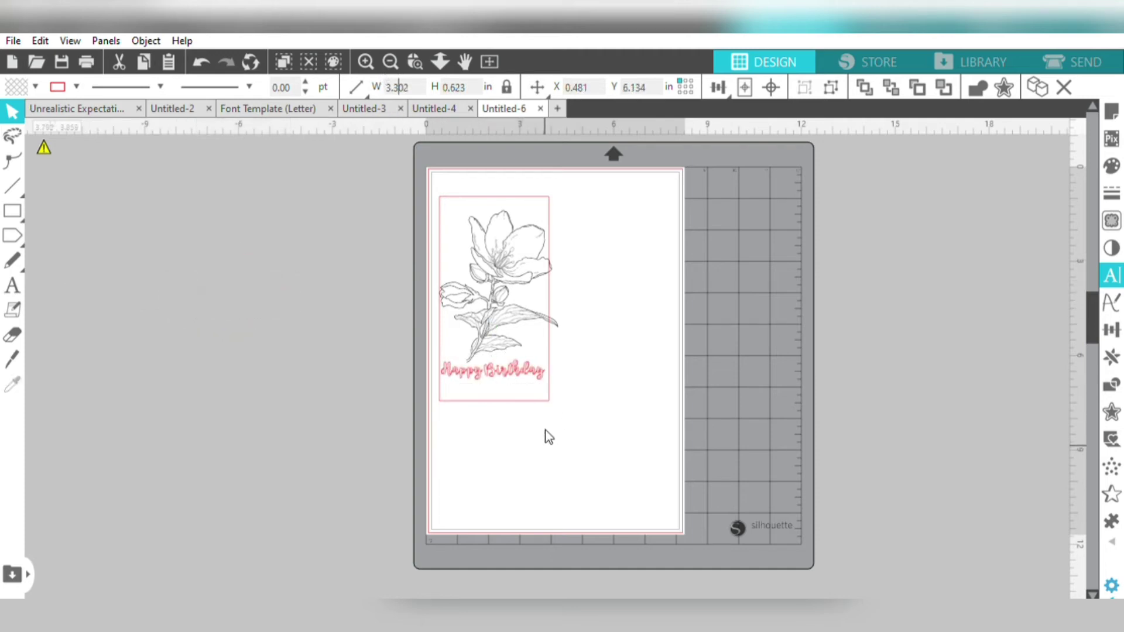
click(514, 361)
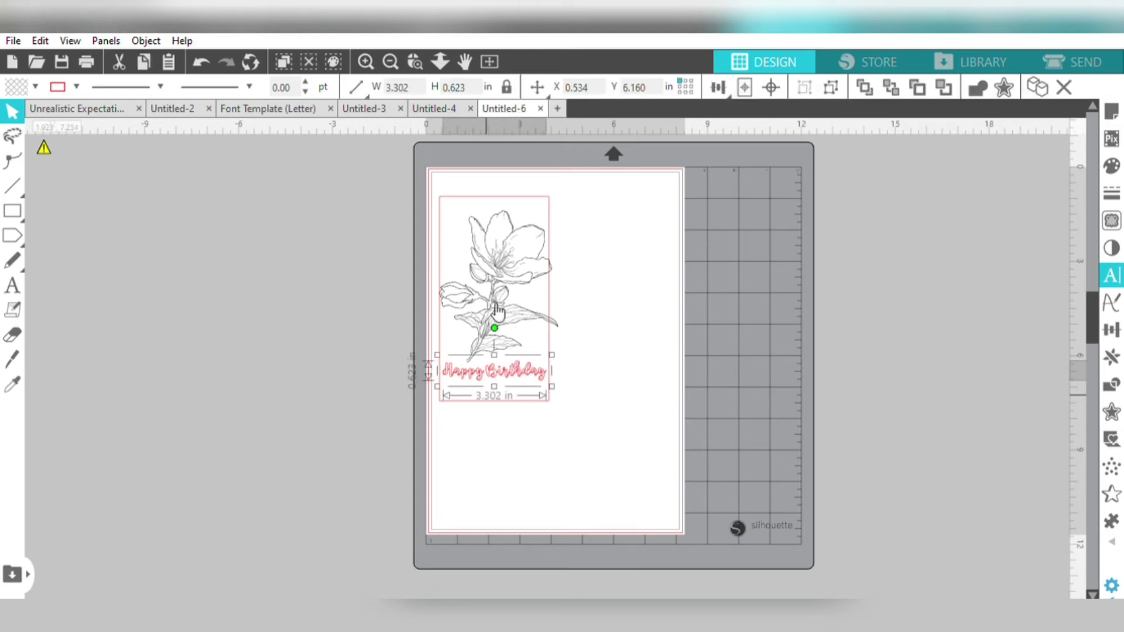
Step: Give the "Happy Birthday" text a solid black fill and black line color, and shift it slightly up below the flower
click(366, 46)
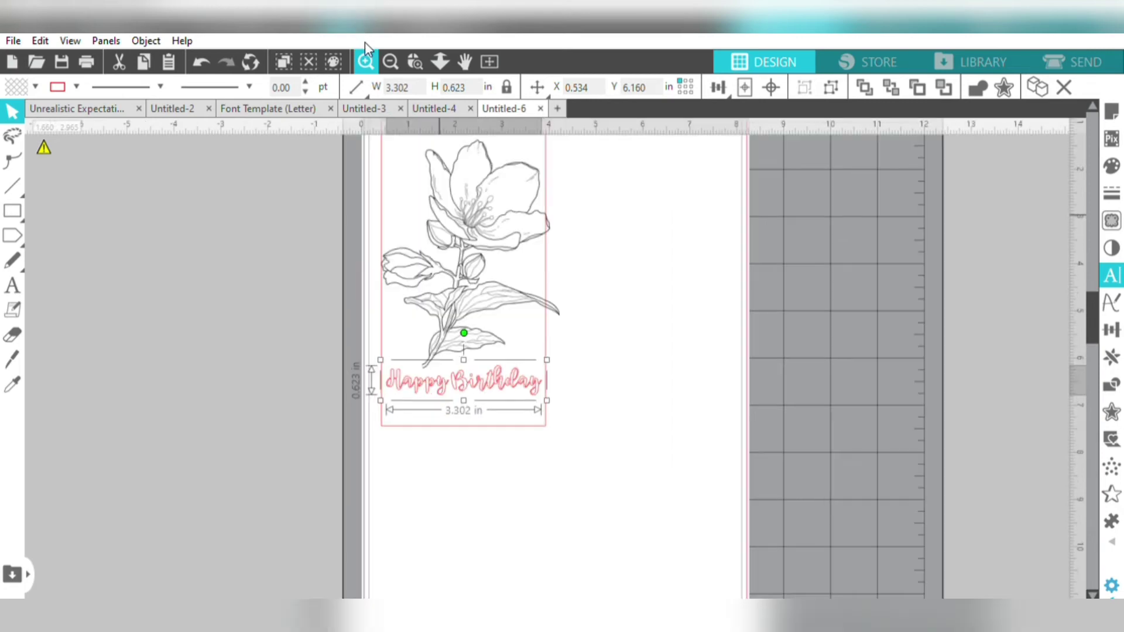
click(365, 43)
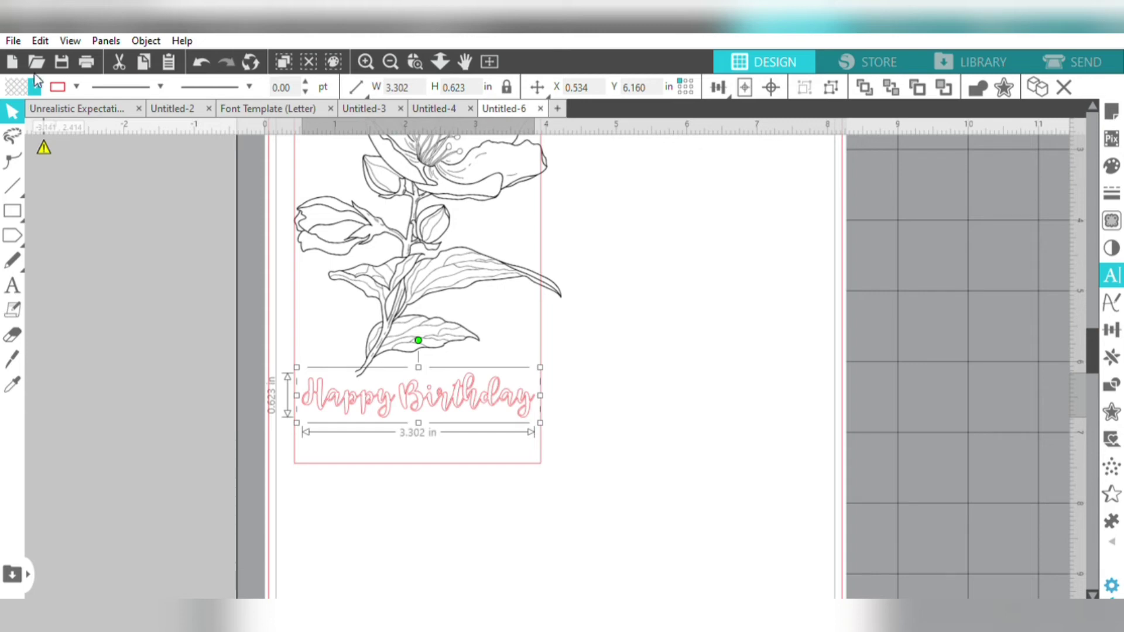
click(73, 98)
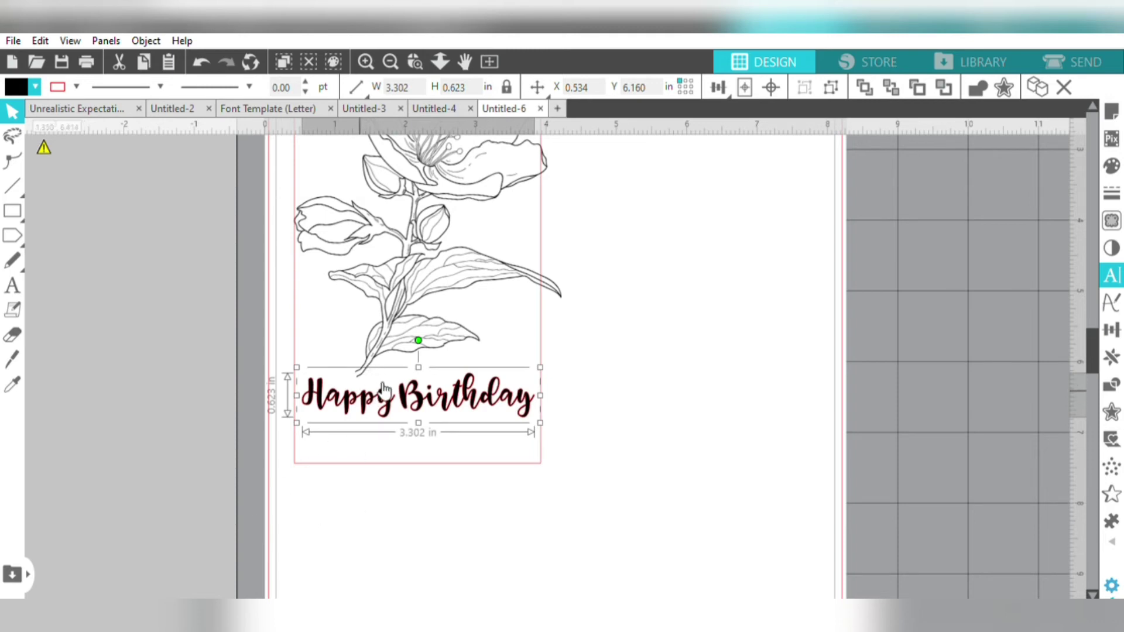
click(60, 100)
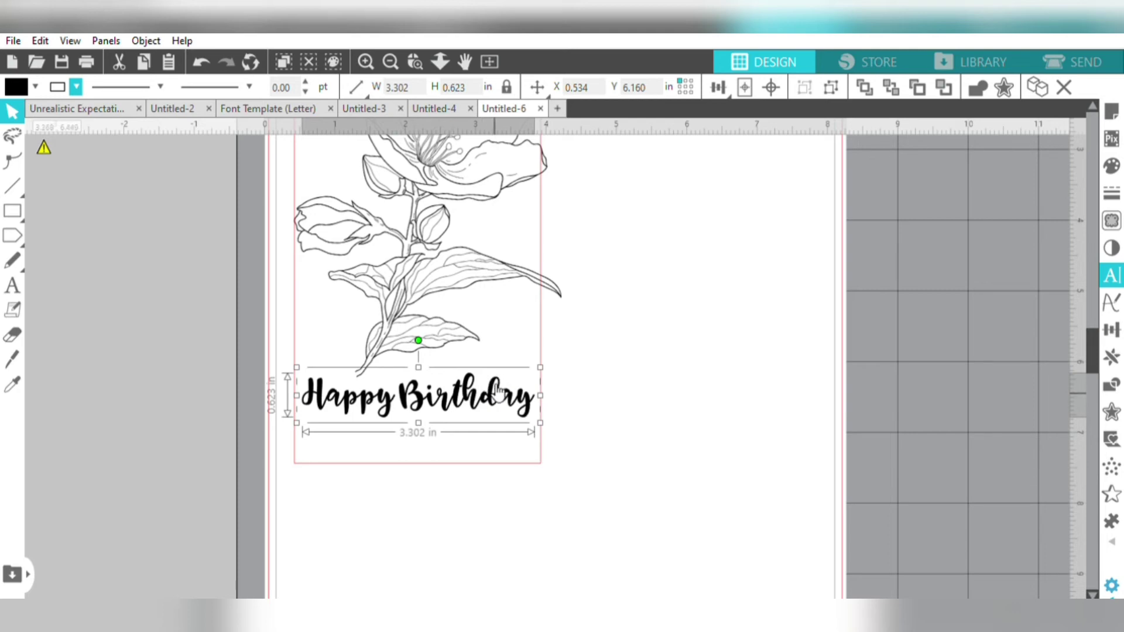
drag(496, 387, 490, 377)
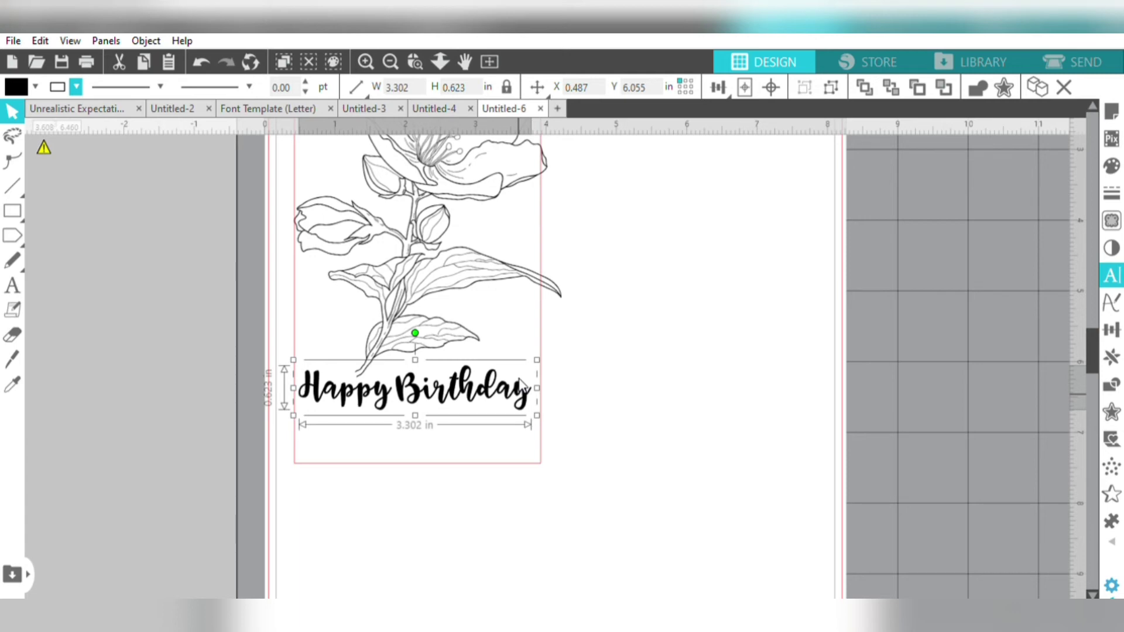
Step: Duplicate the black "Happy Birthday" text, clear the copy's fill, and place the outlined copy below the card rectangle
key(i)
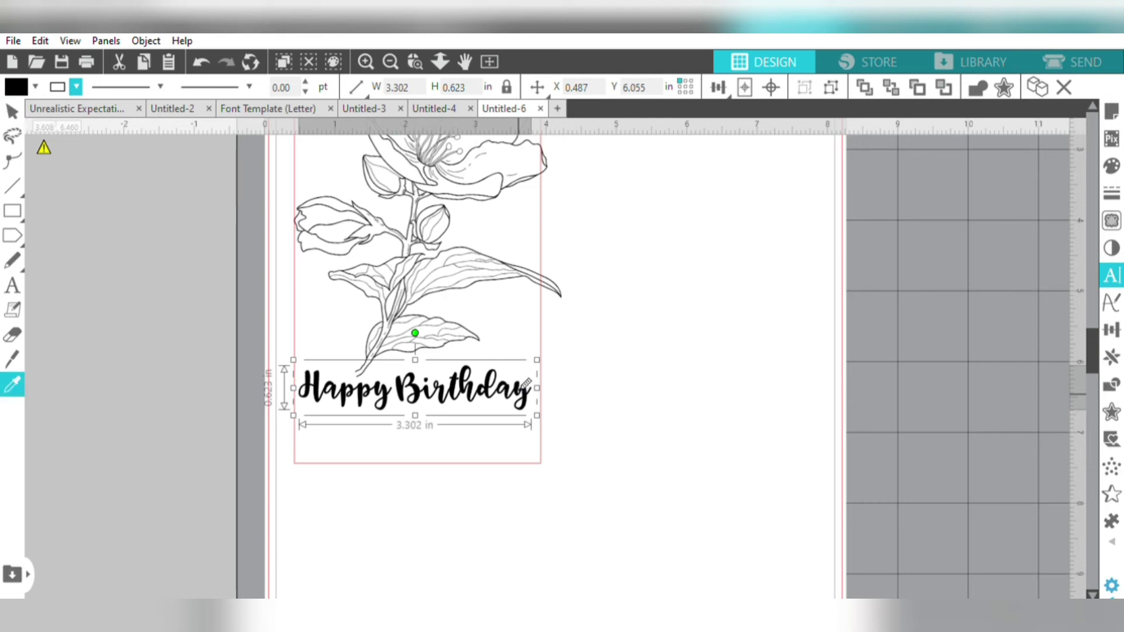
key(ctrl+d)
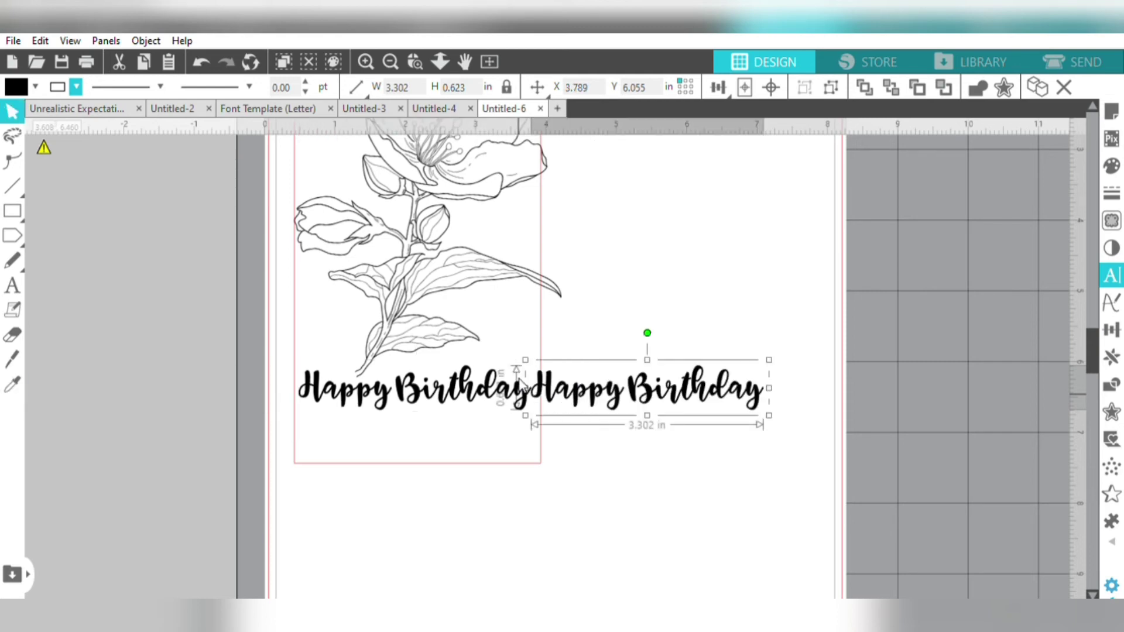
drag(649, 370, 667, 366)
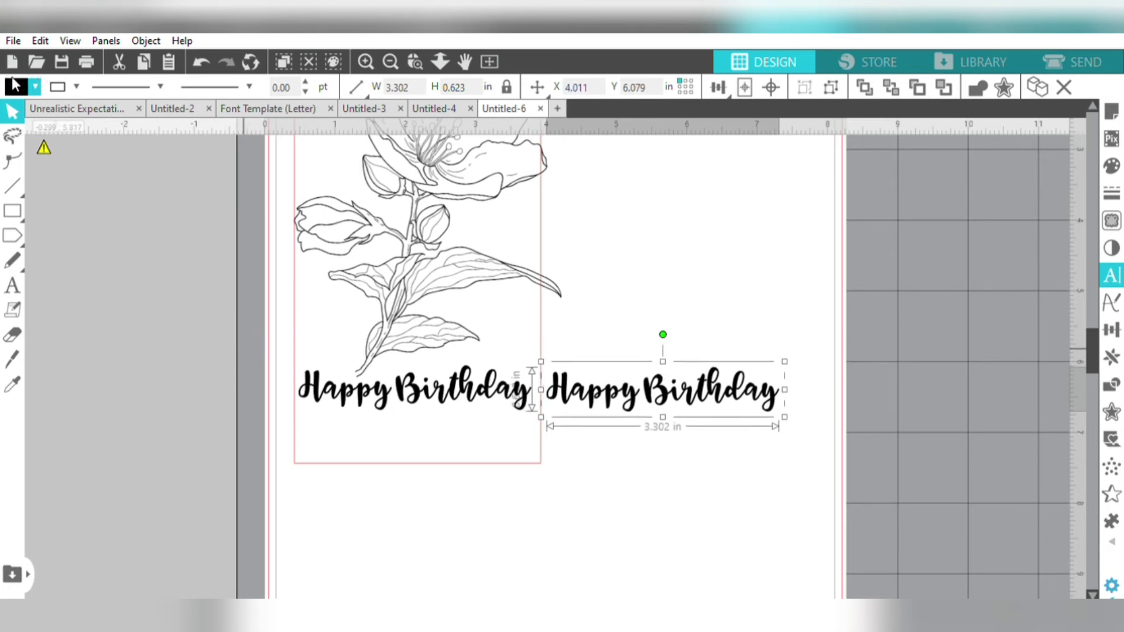
click(47, 95)
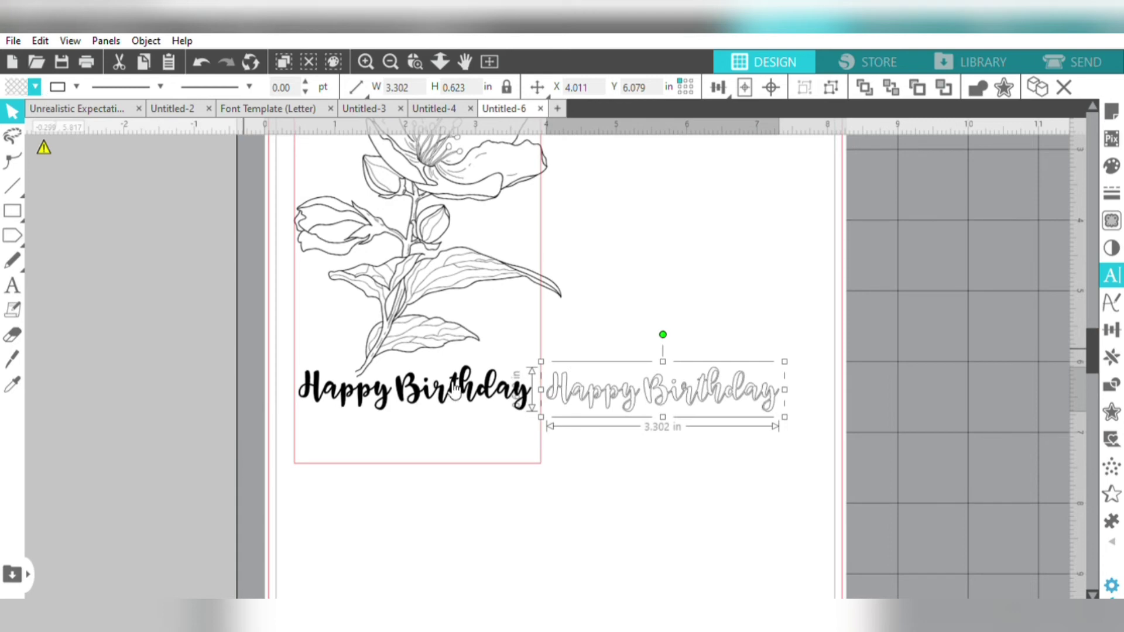
drag(672, 391, 470, 535)
Step: Draw a rectangle about 3.64 by 0.85 in around the outlined "Happy Birthday" copy
click(289, 501)
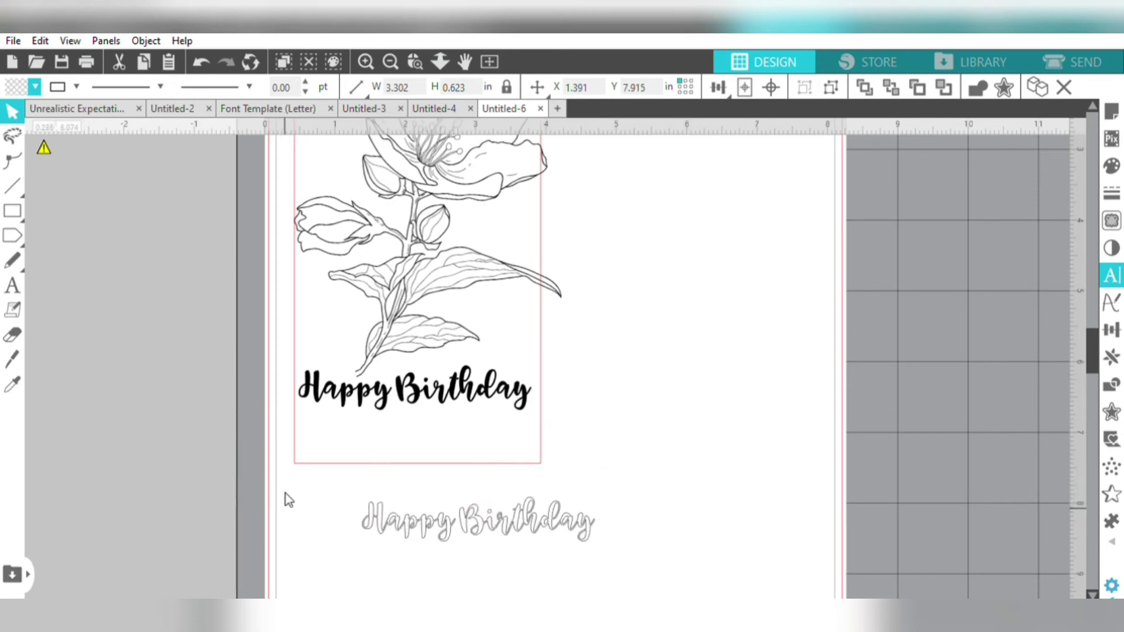
click(13, 206)
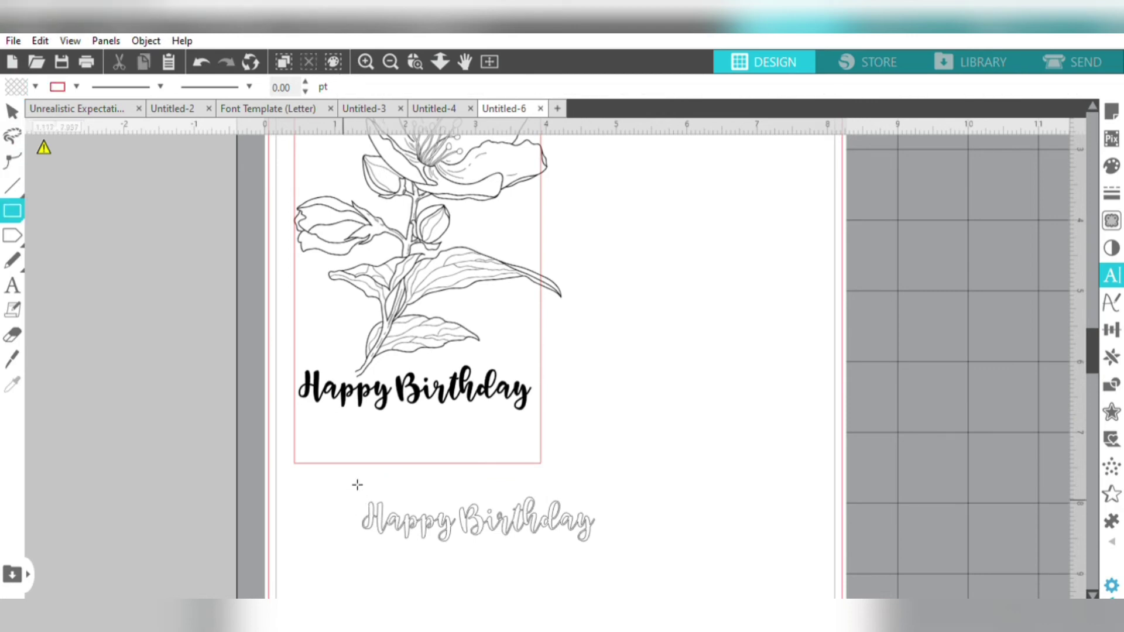
mouse_move(351, 490)
mouse_down()
mouse_move(465, 550)
mouse_move(584, 552)
mouse_move(621, 532)
mouse_move(607, 534)
mouse_up()
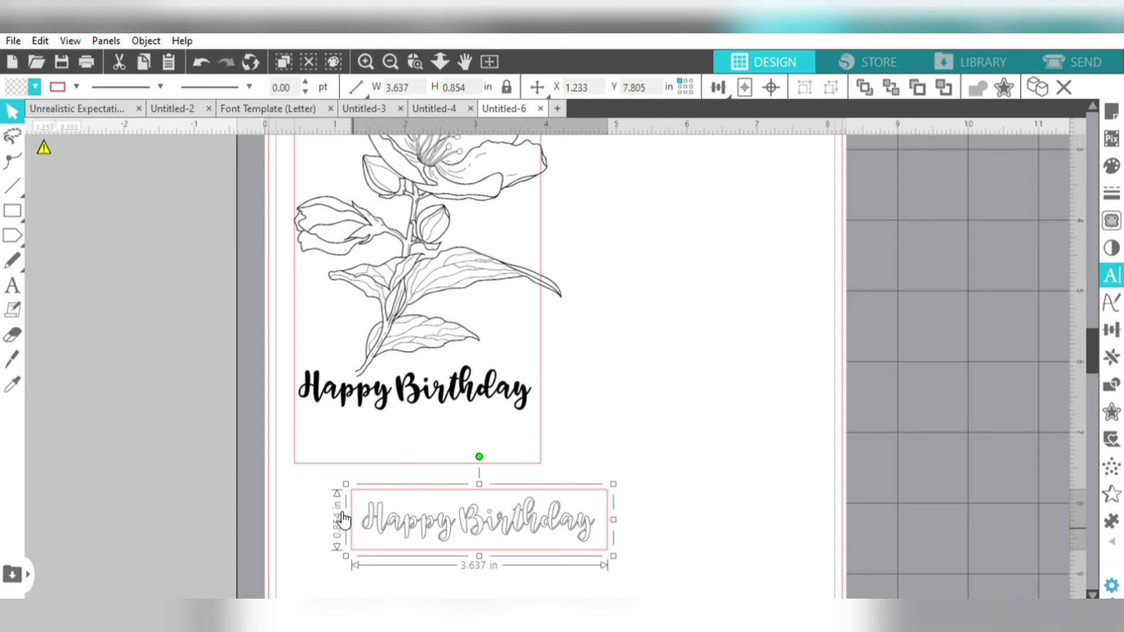
Step: Try a solid black fill on the small rectangle grouped with the outlined text, and revert the fill and grouping
click(417, 512)
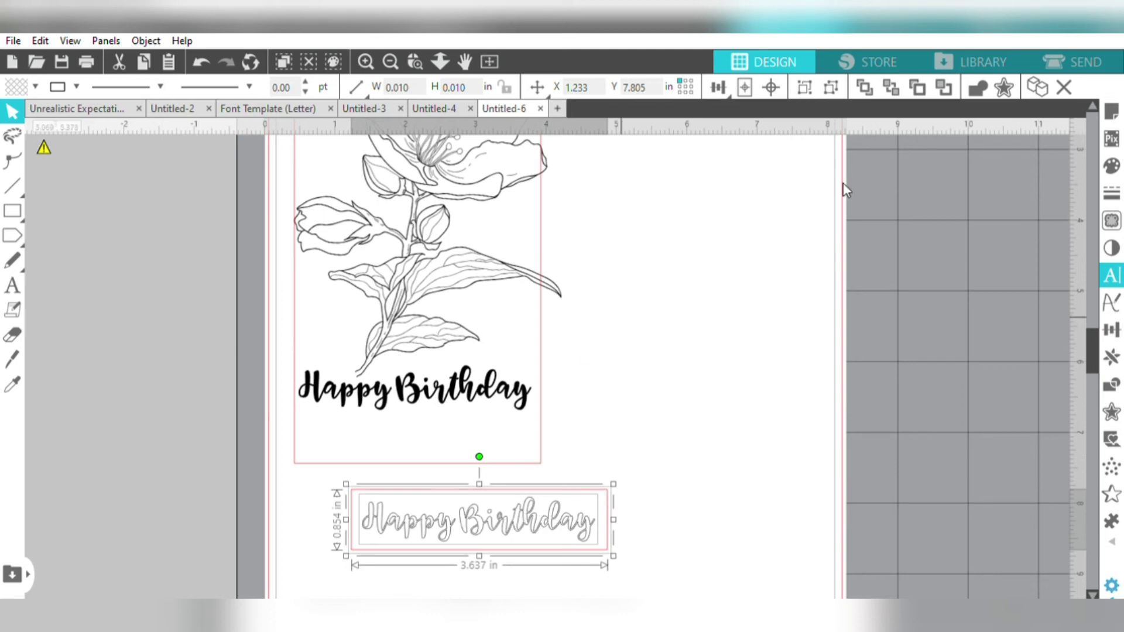
click(803, 71)
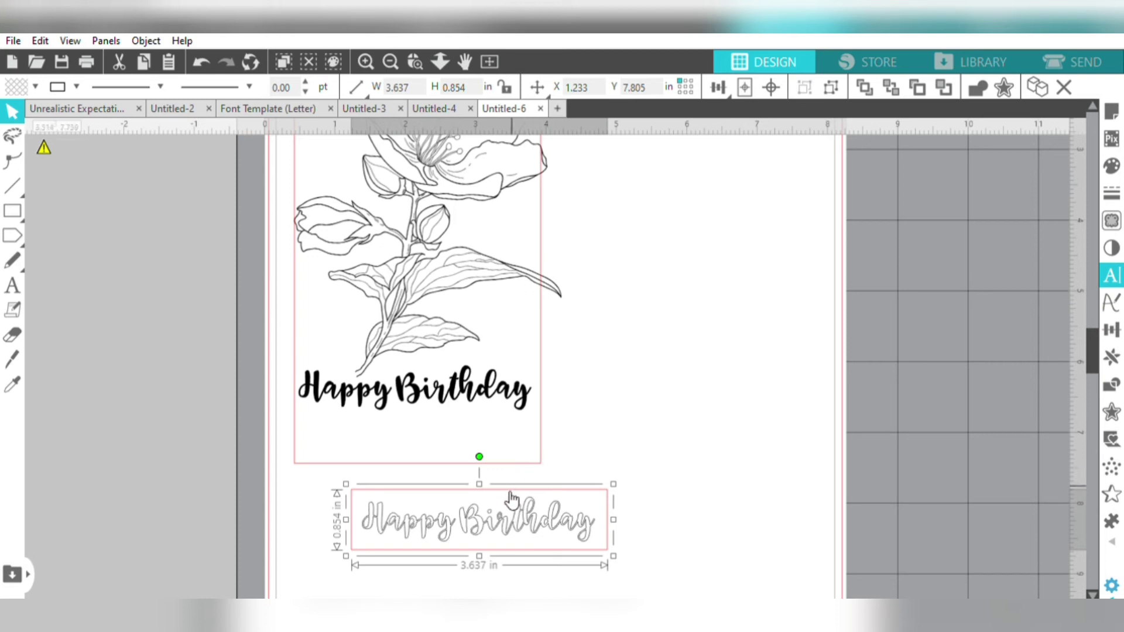
drag(496, 508, 258, 486)
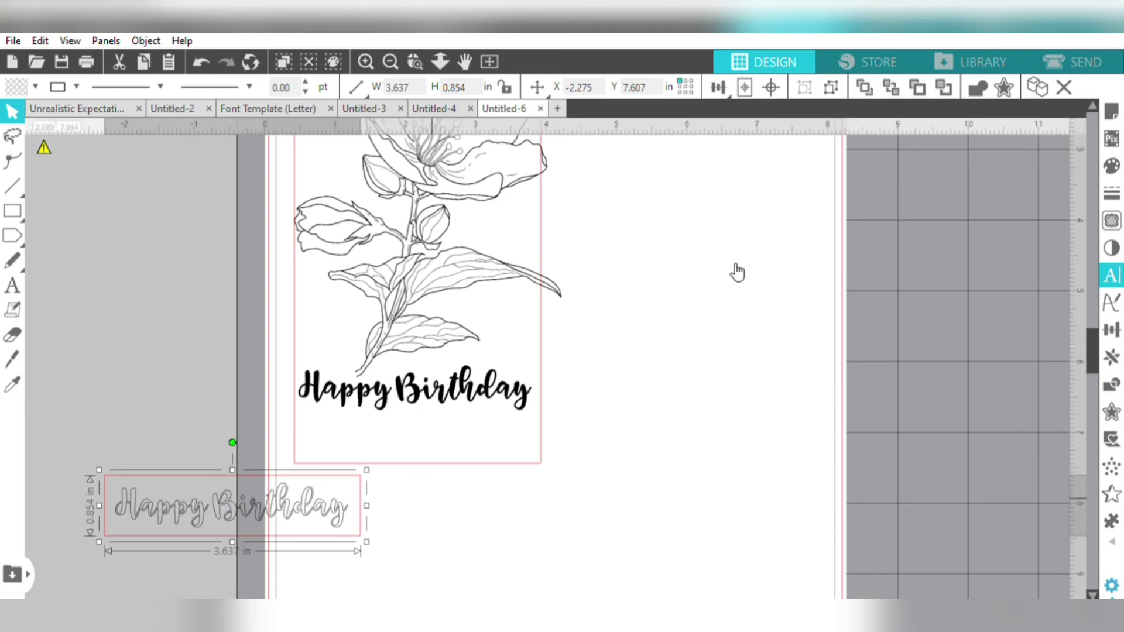
click(19, 85)
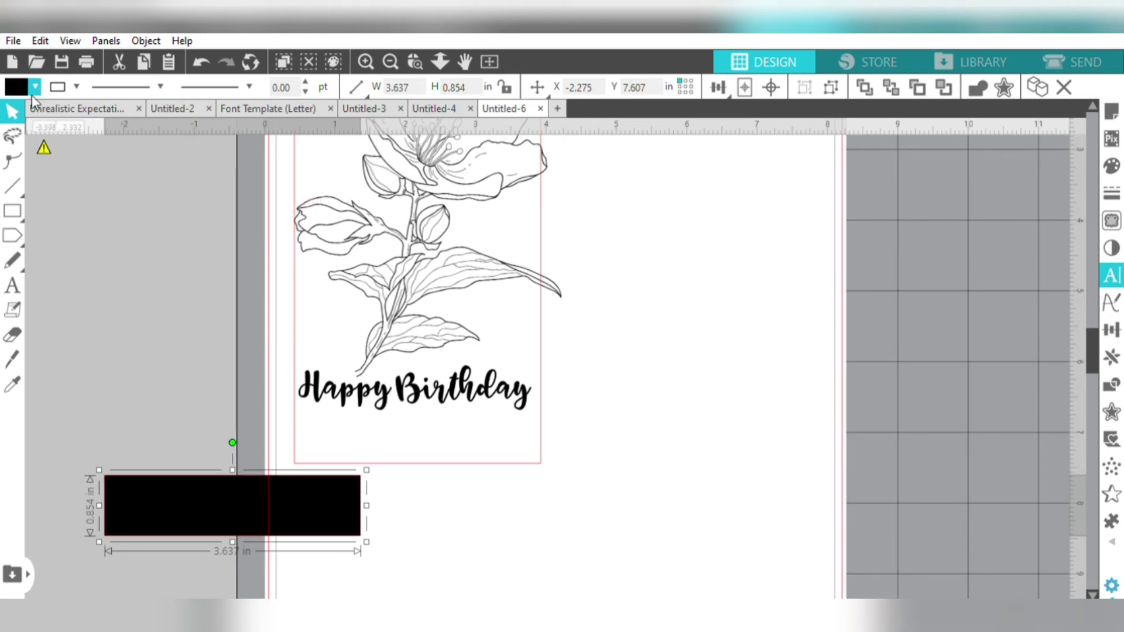
drag(191, 491, 432, 496)
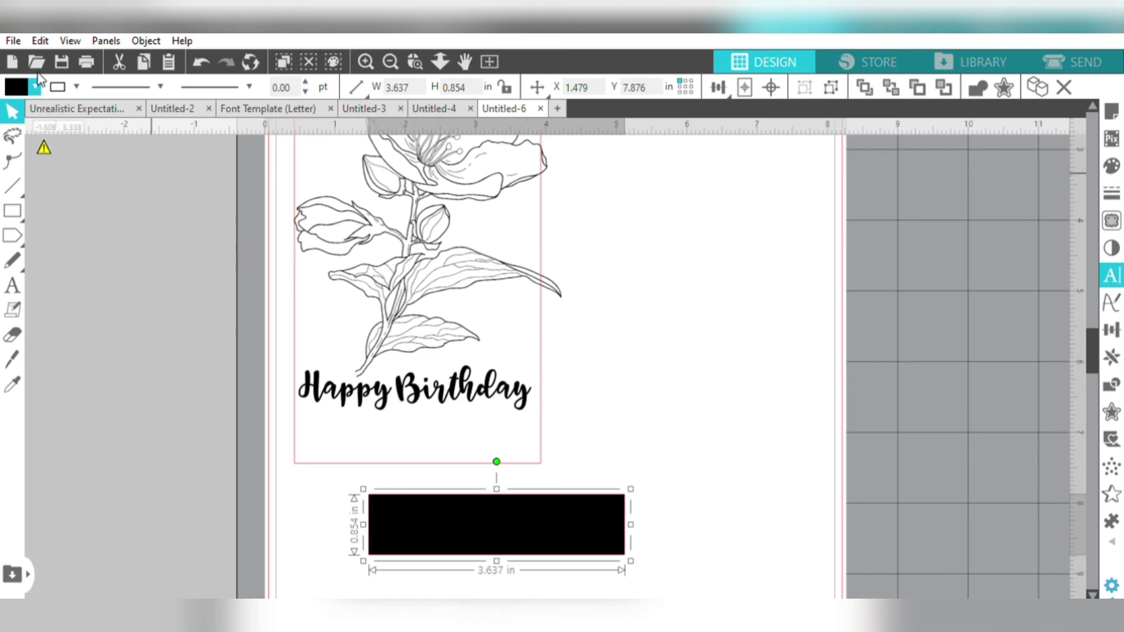
click(34, 98)
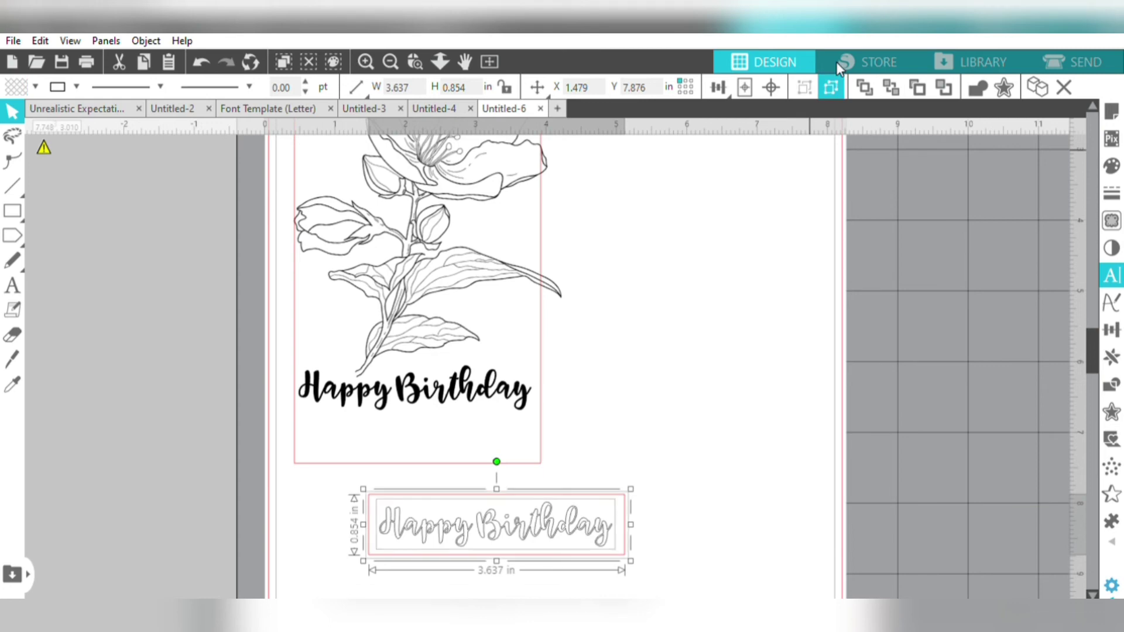
click(698, 280)
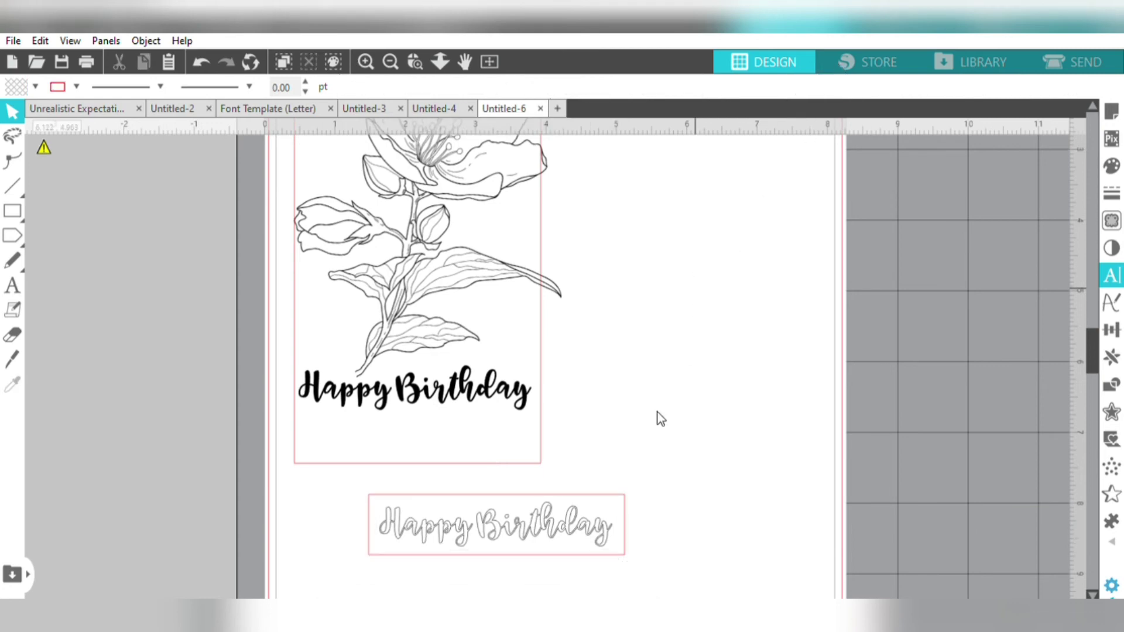
Step: Combine the small rectangle and outlined "Happy Birthday" text into a compound path and give it a solid black fill
drag(321, 476, 583, 528)
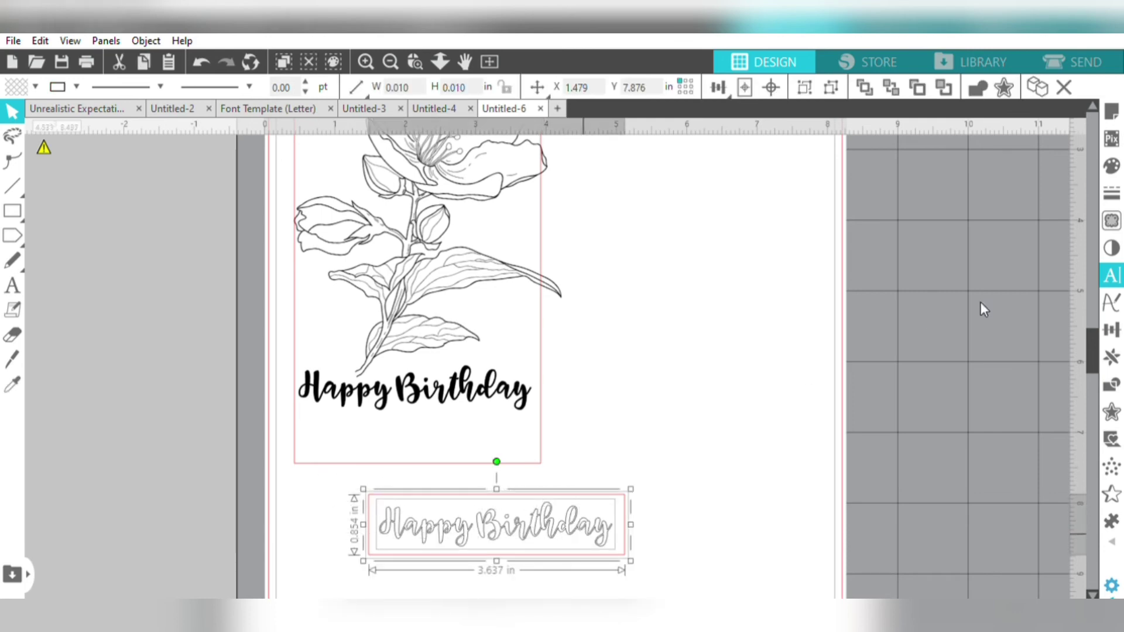
click(1116, 373)
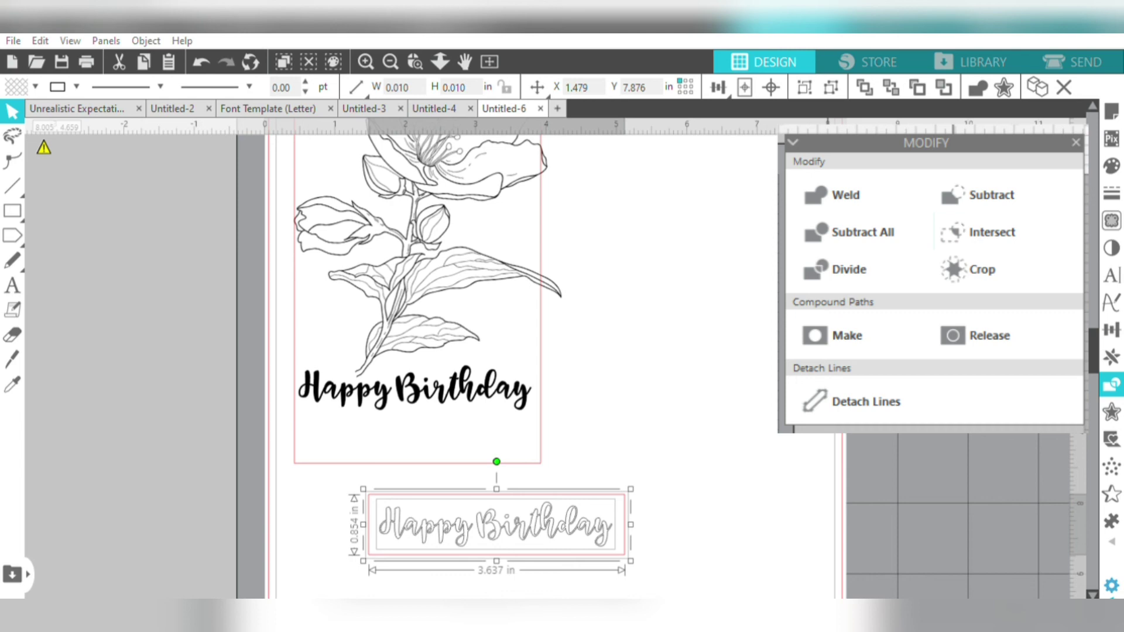
key(ctrl+e)
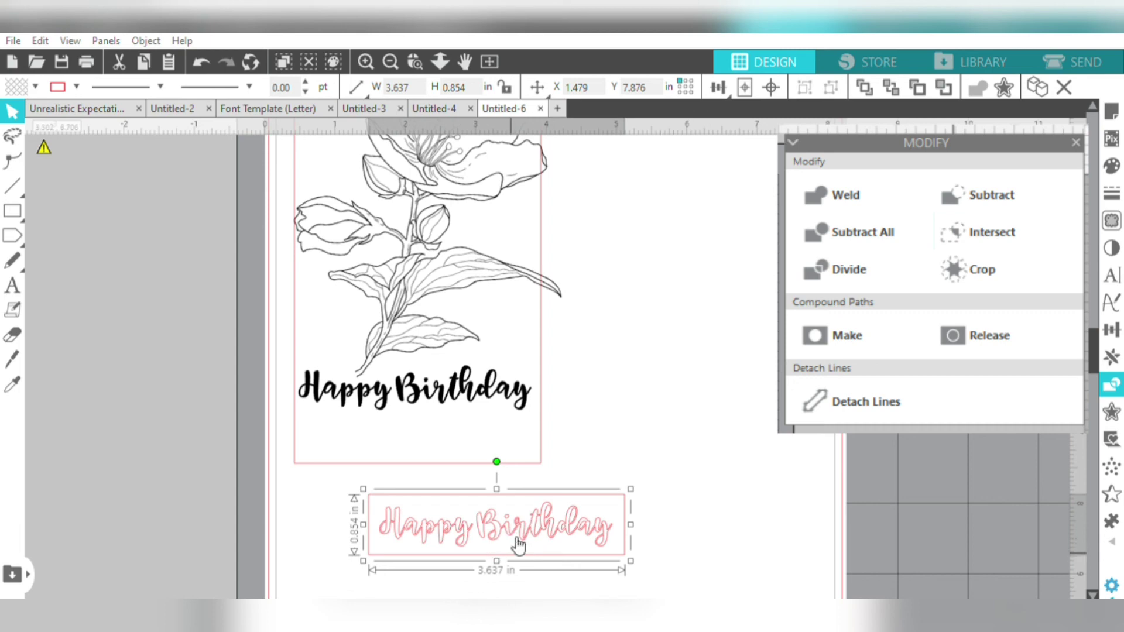
click(31, 93)
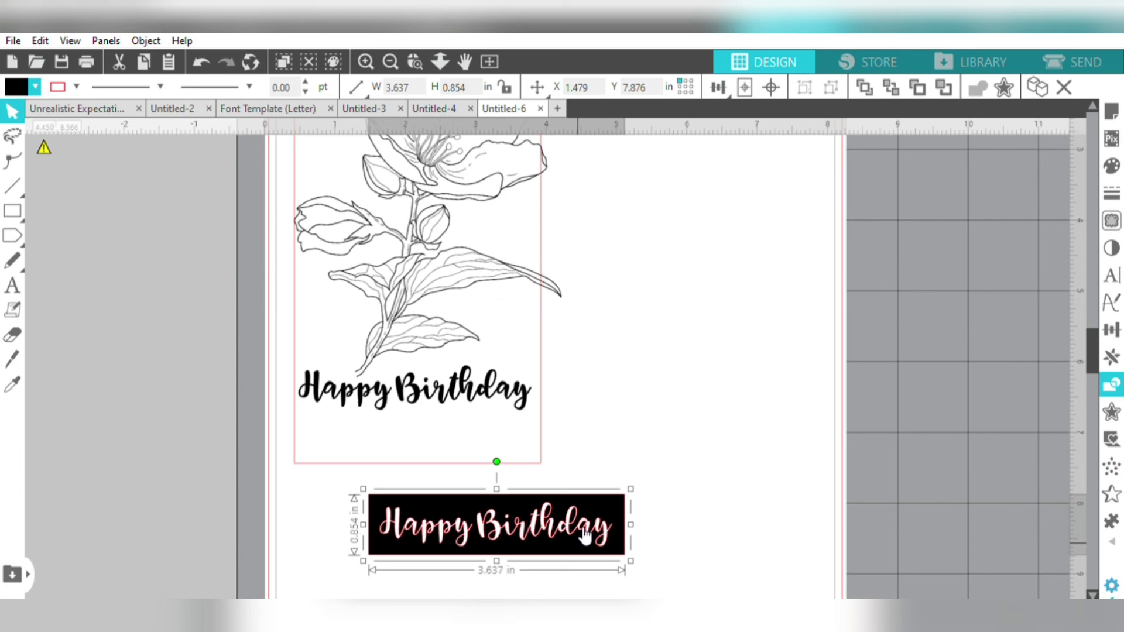
Step: Replace the plain black "Happy Birthday" text on the card with the black cutout banner, placing it directly below the flower
drag(462, 378, 773, 438)
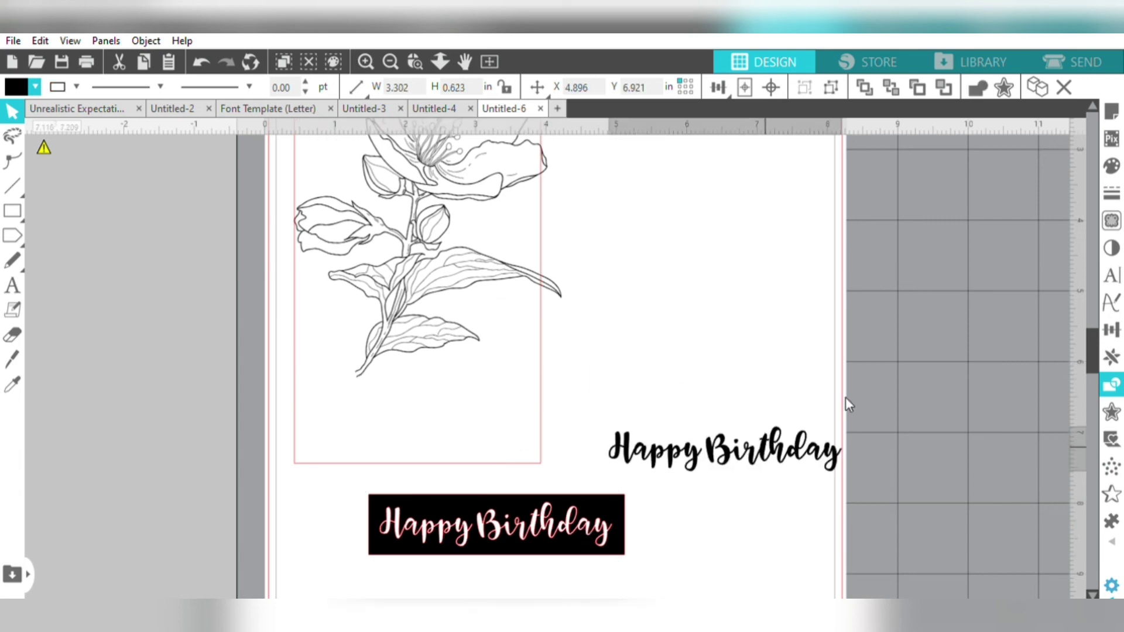
drag(521, 530, 438, 399)
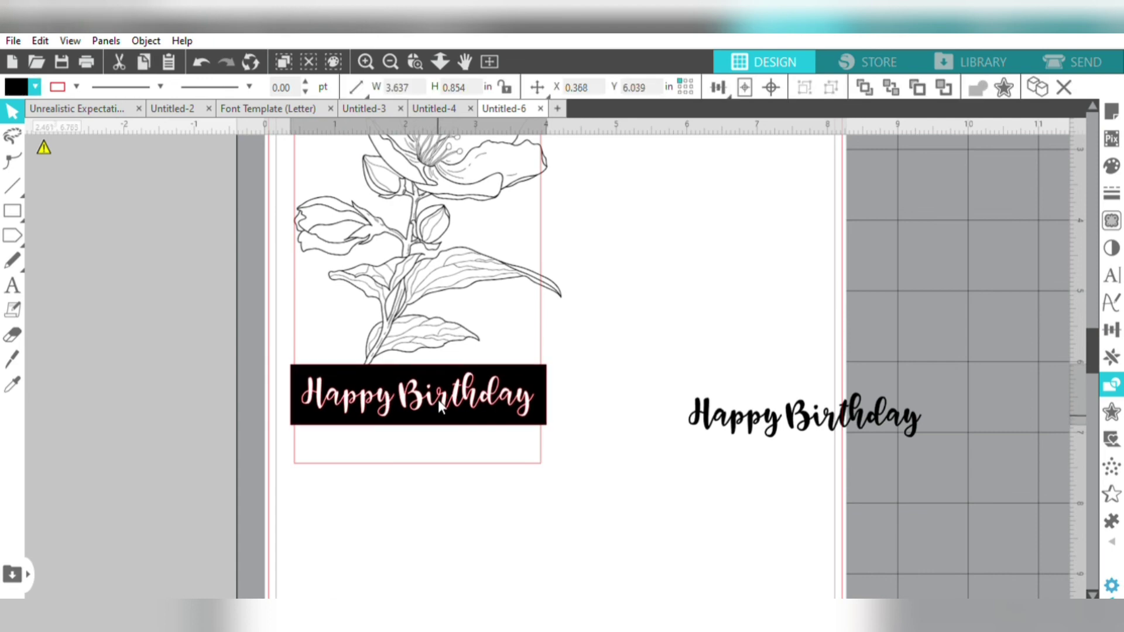
click(546, 507)
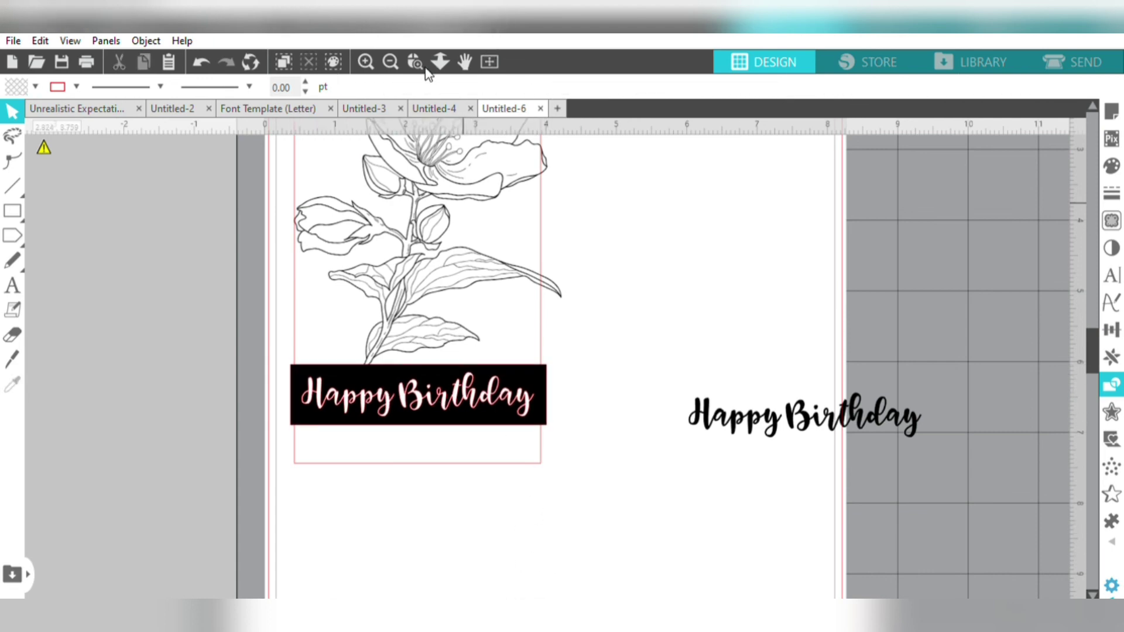
Step: Move the whole card design to the page's upper-left corner, and shift the loose black "Happy Birthday" text off the page onto the mat
click(392, 44)
click(392, 44)
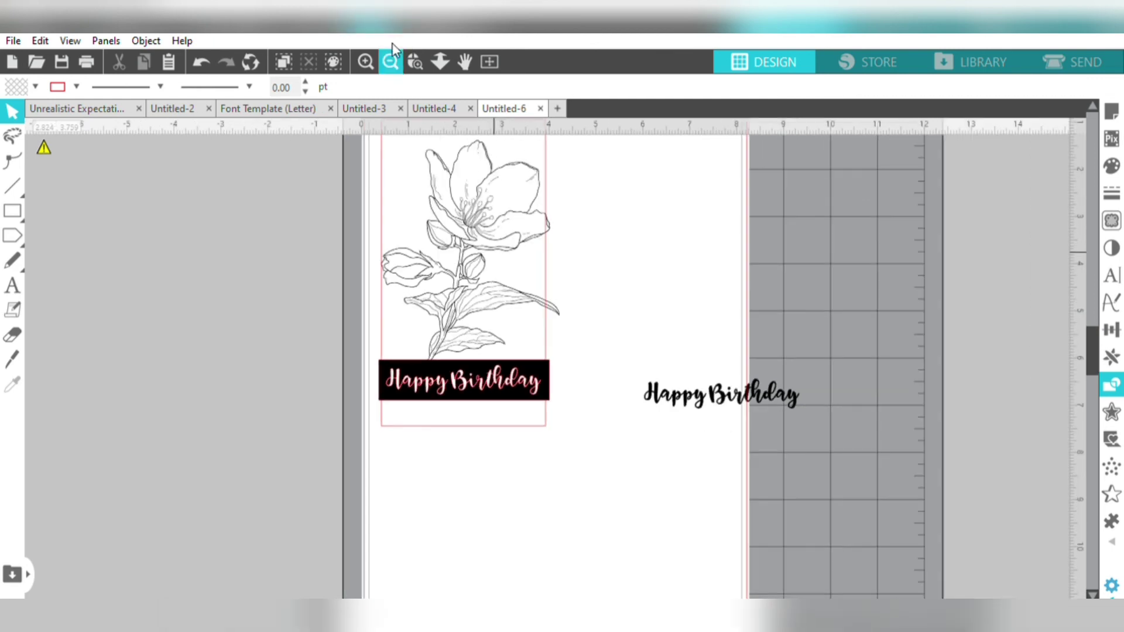
click(392, 44)
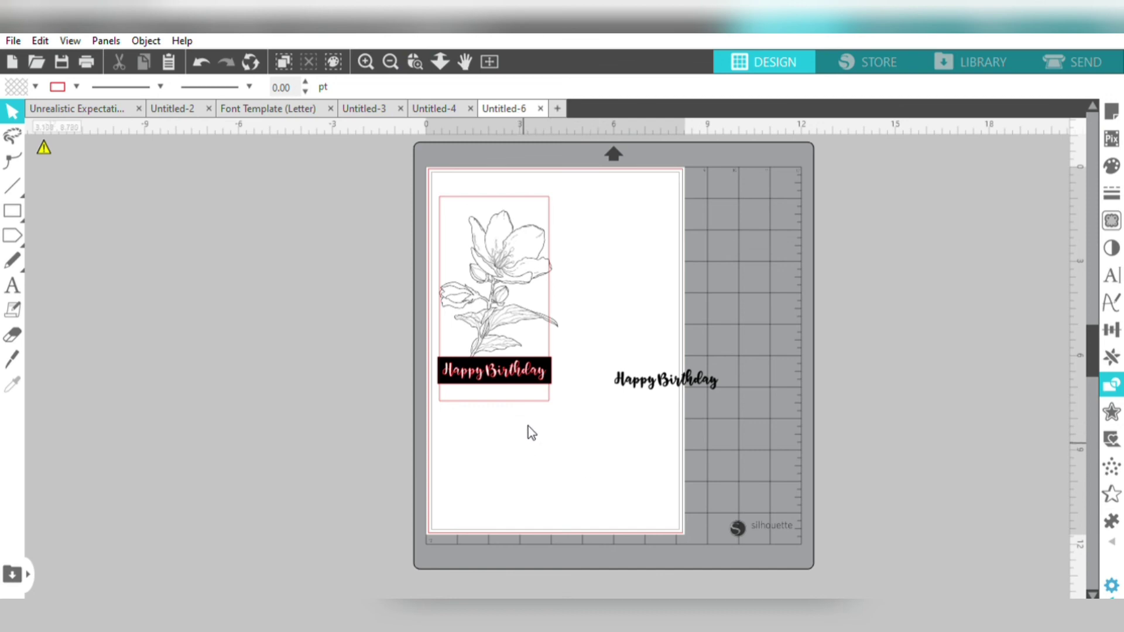
drag(531, 433, 490, 220)
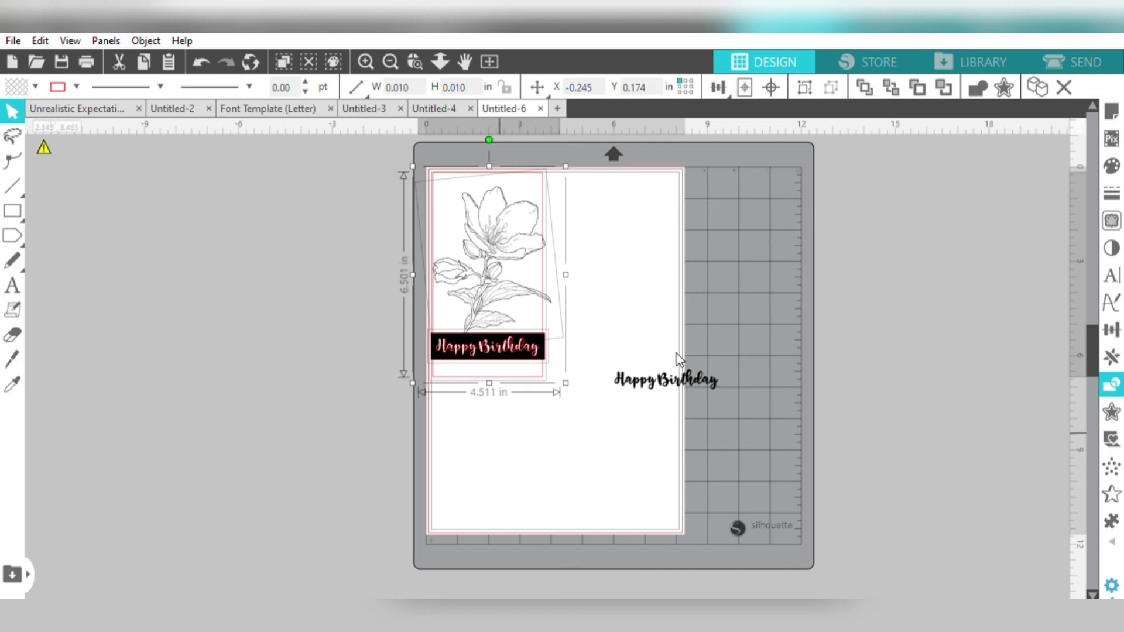
click(617, 258)
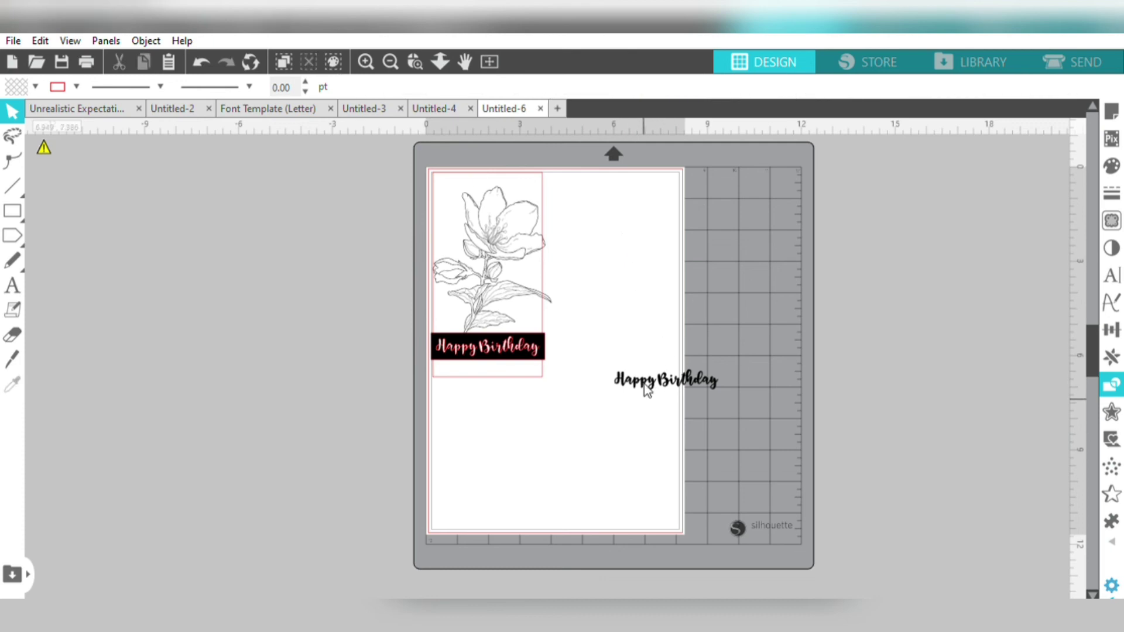
drag(656, 379, 777, 382)
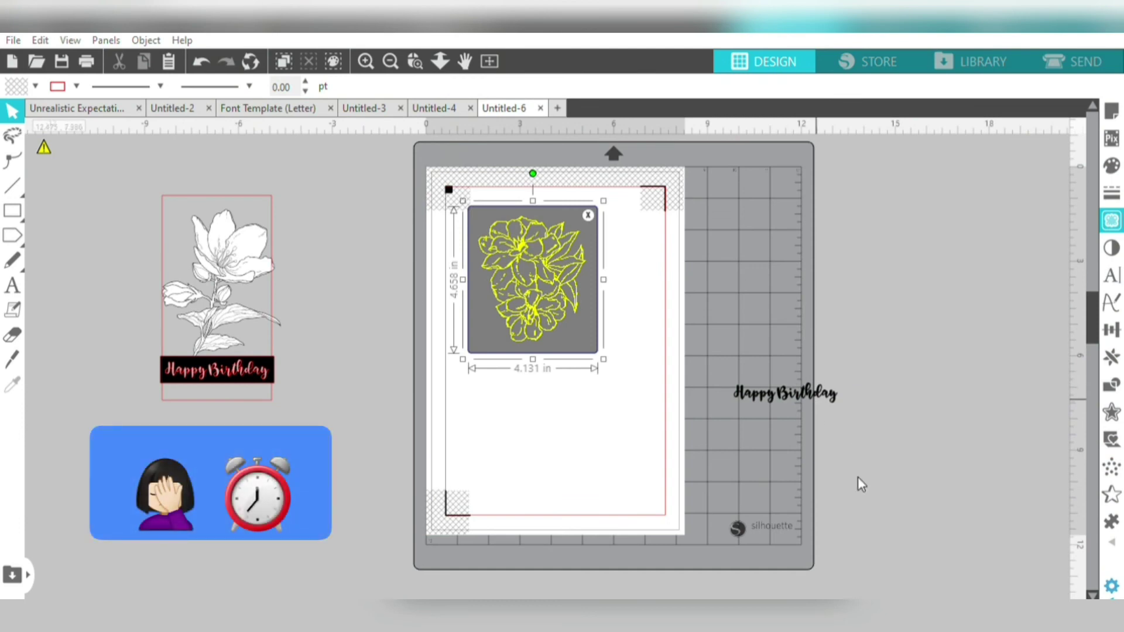
Step: Move the flower bouquet drawing to the right of its traced outline and sample its color with the Eyedropper
drag(503, 282, 622, 285)
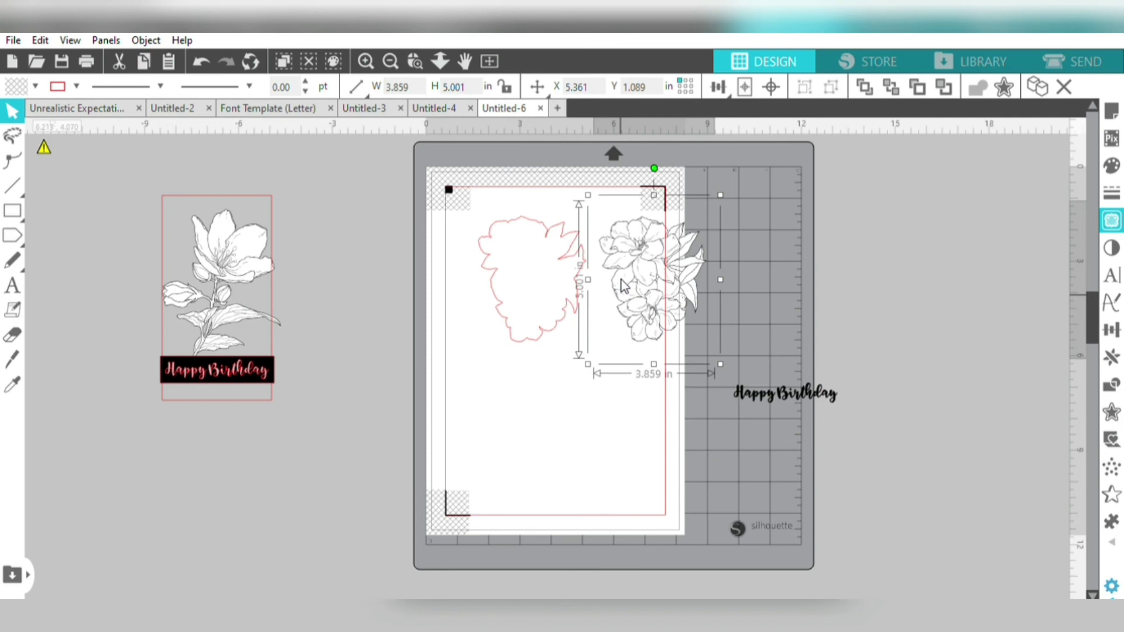
key(i)
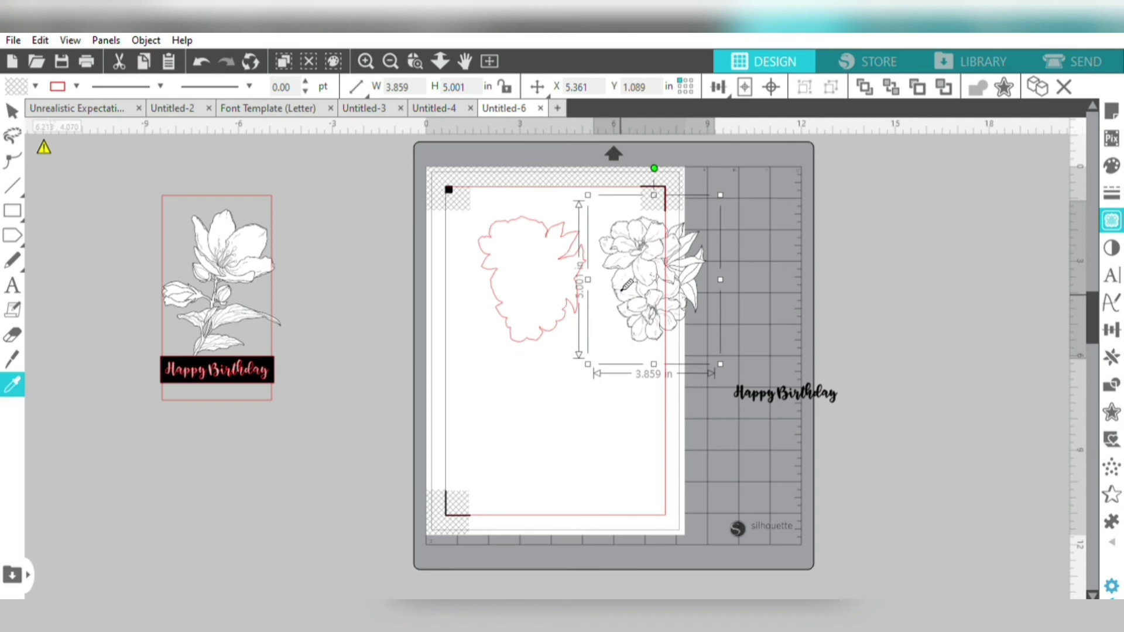
click(623, 288)
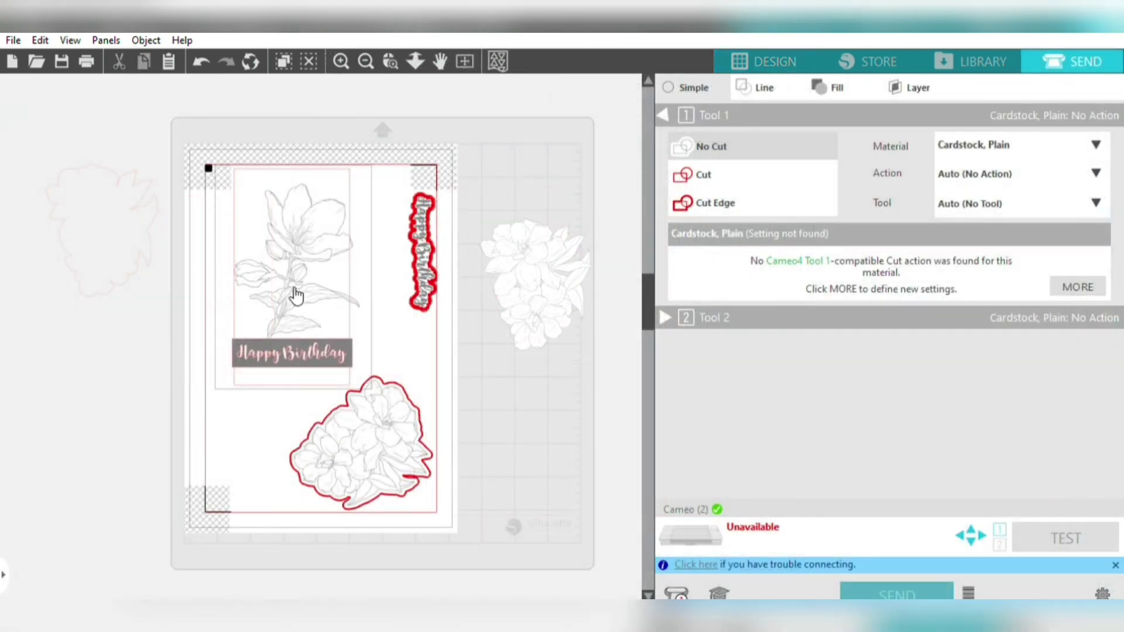
Step: Return from the cut settings to the design workspace
click(767, 53)
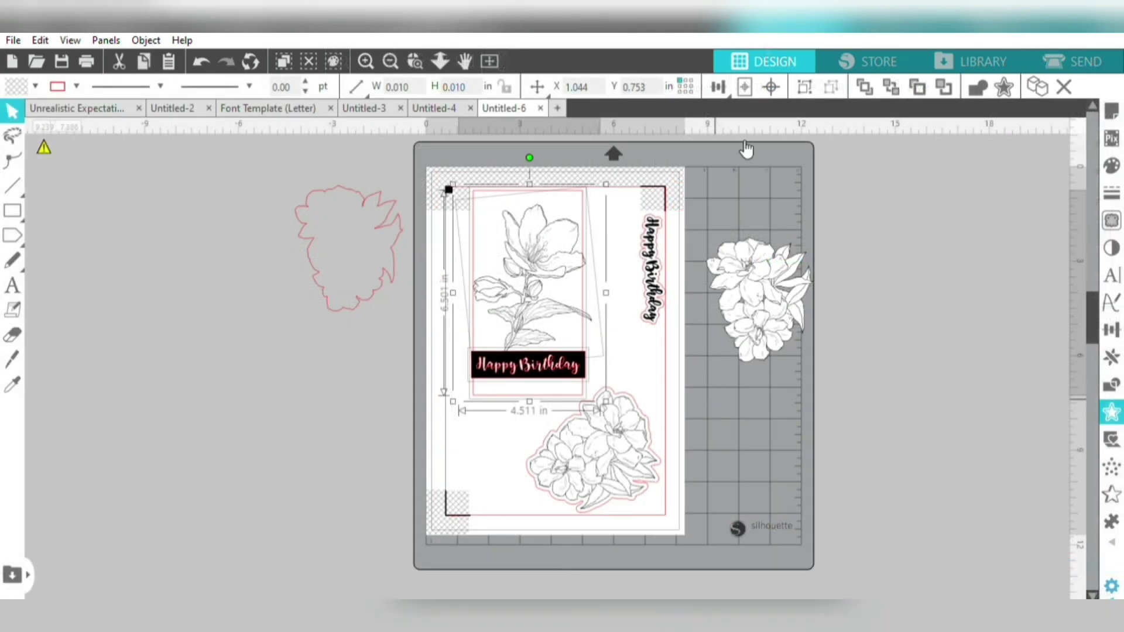